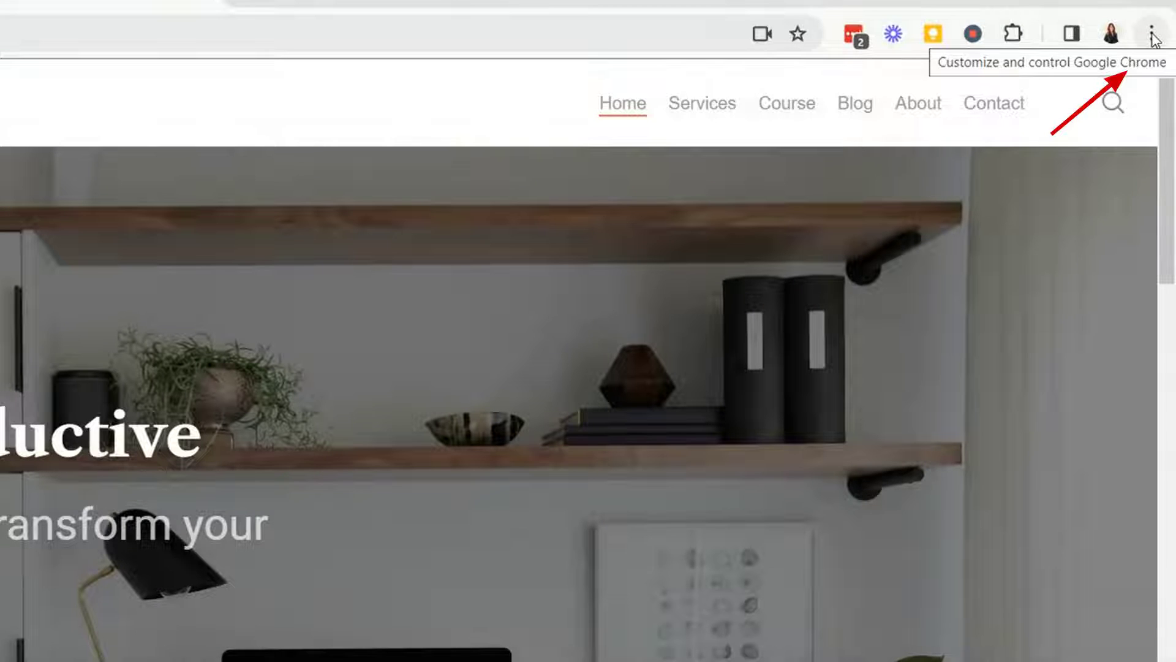
# Step: Turn on Show bookmarks bar from Chrome's Bookmarks and lists menu
pyautogui.click(1152, 35)
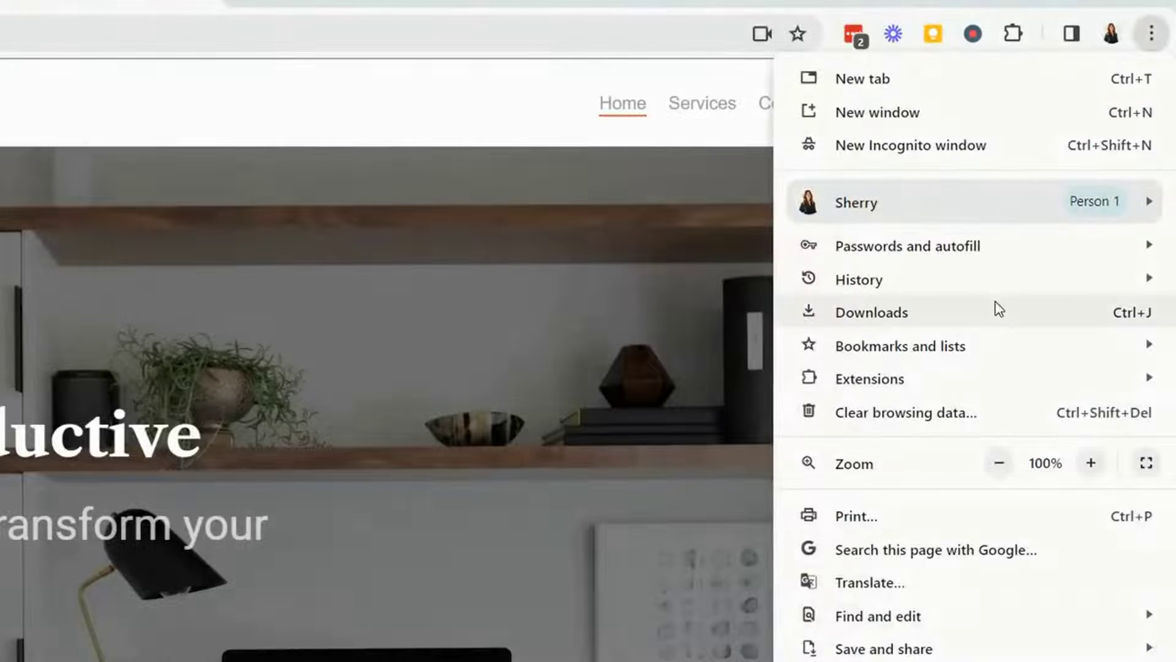
pyautogui.moveTo(977, 347)
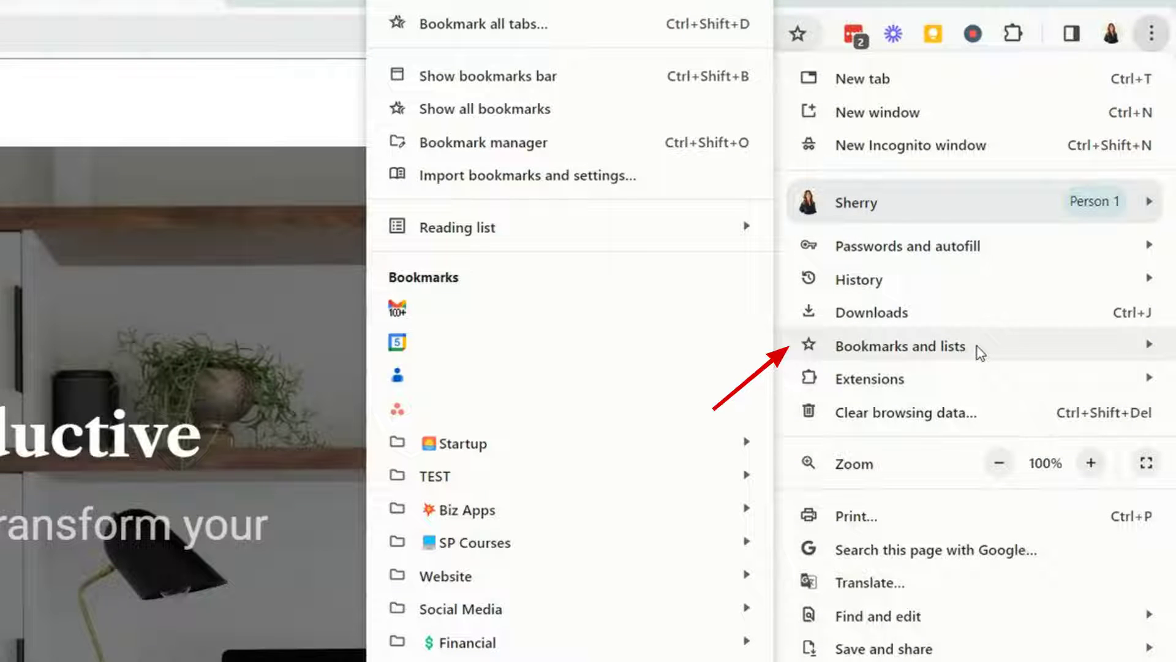
pyautogui.click(503, 78)
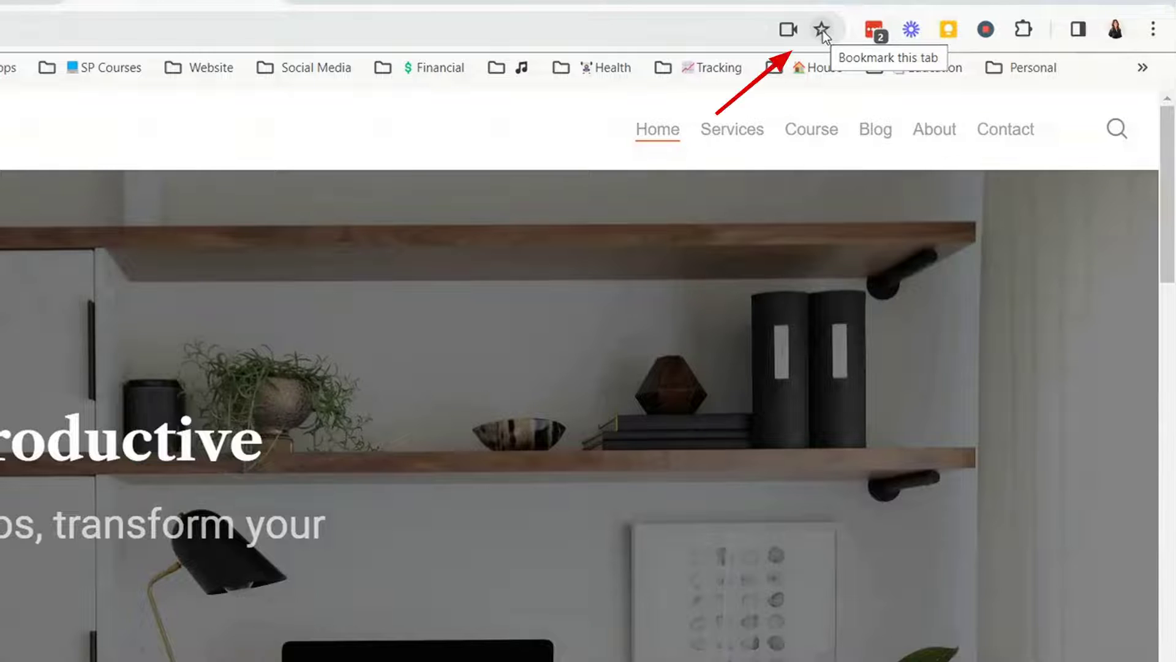
# Step: Bookmark the Simply Productive home page under the name 'SP'
pyautogui.click(822, 31)
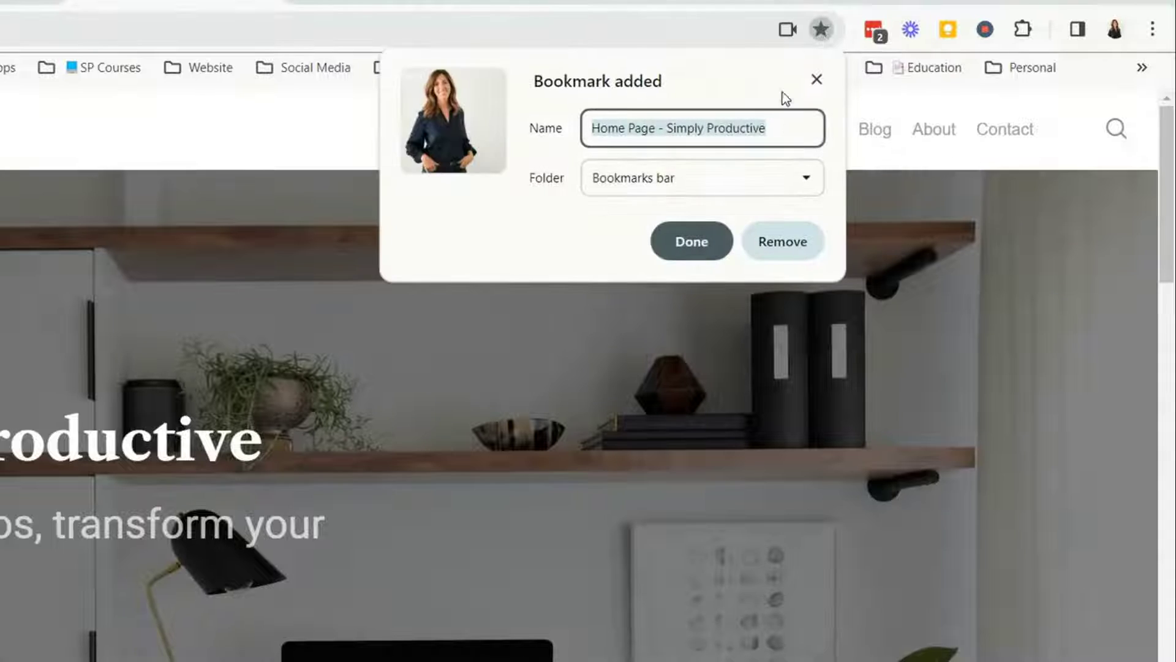
pyautogui.moveTo(706, 130); pyautogui.dragTo(483, 124)
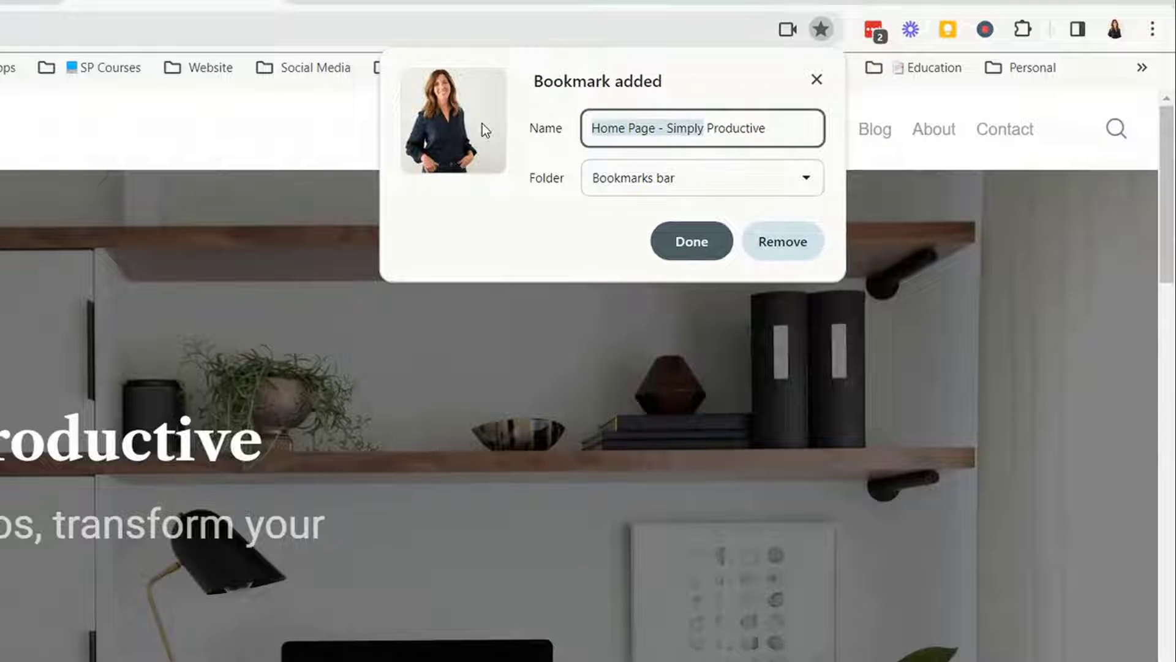
pyautogui.press('BackSpace')
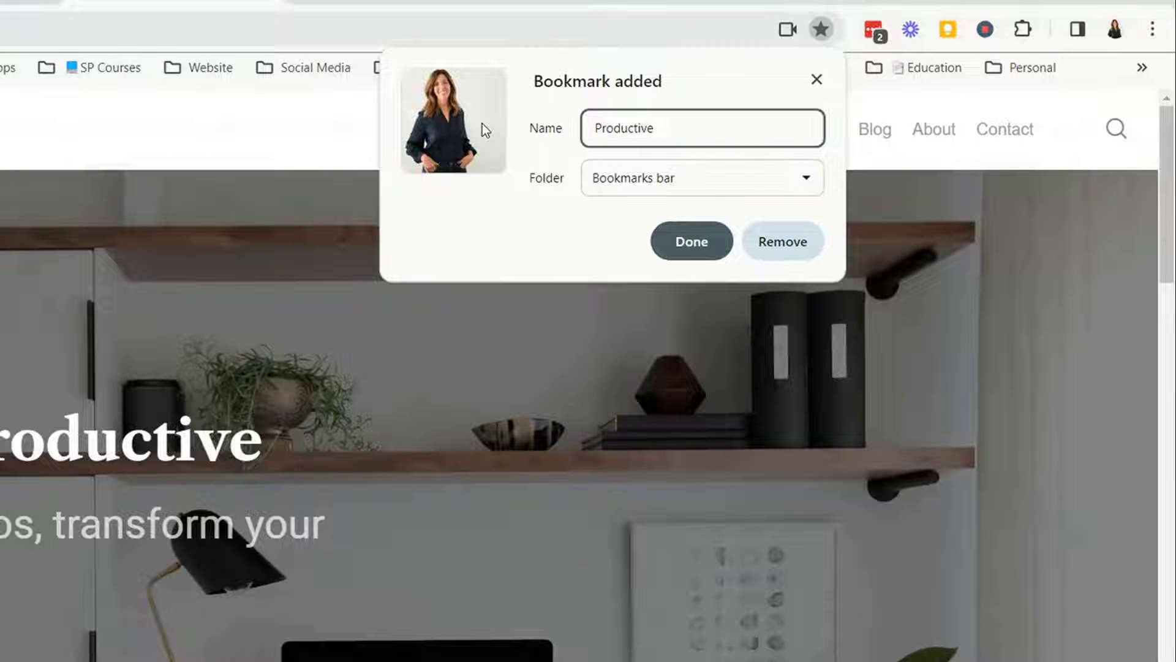
pyautogui.write('SP')
pyautogui.press('Delete')
pyautogui.press('Delete')
pyautogui.press('Delete')
pyautogui.press('Delete')
pyautogui.press('Delete')
pyautogui.press('Delete')
pyautogui.press('Delete')
pyautogui.press('Delete')
pyautogui.press('Delete')
pyautogui.press('Delete')
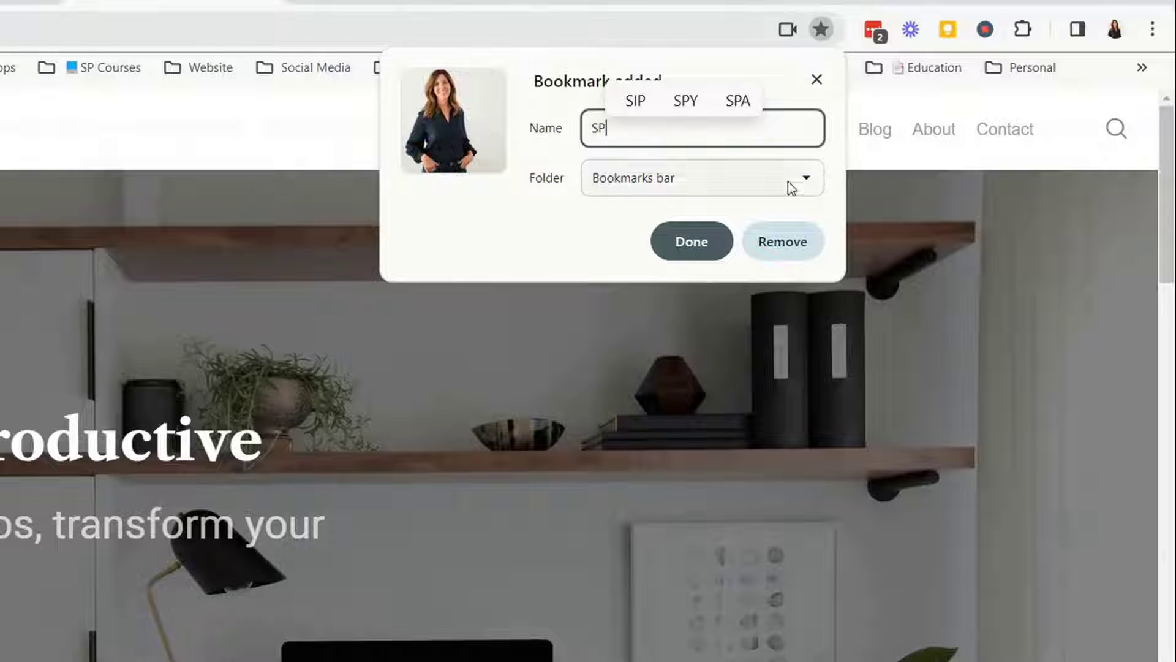
pyautogui.click(689, 245)
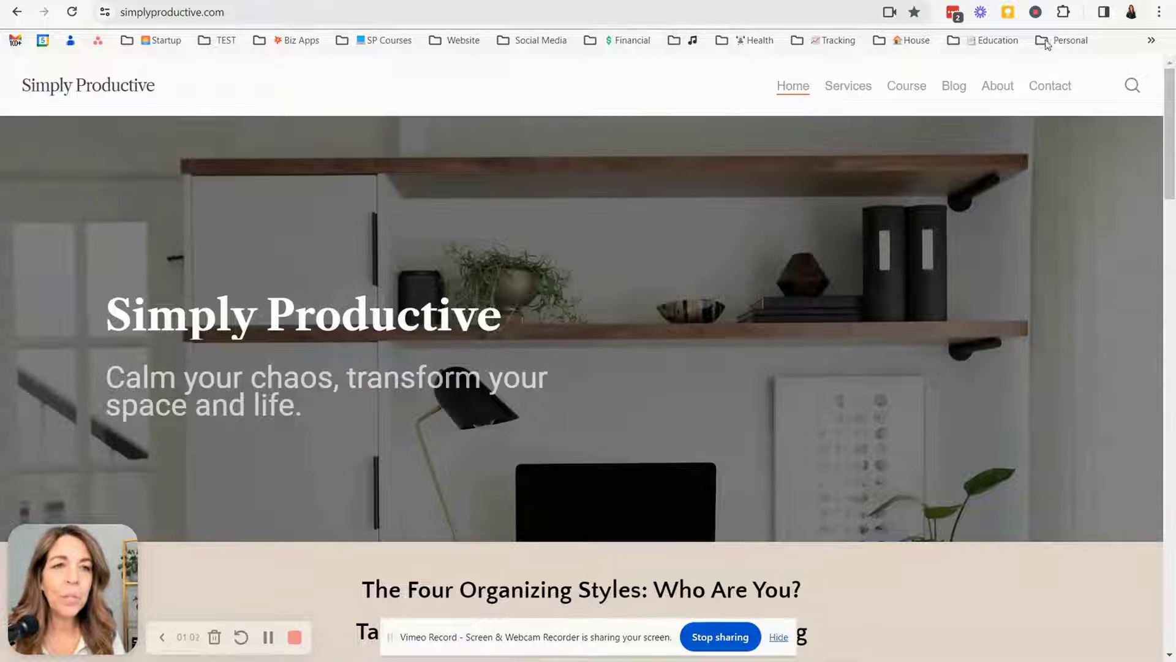
# Step: Move the SP bookmark from the » overflow list to the icon bookmarks just before Startup
pyautogui.click(1152, 41)
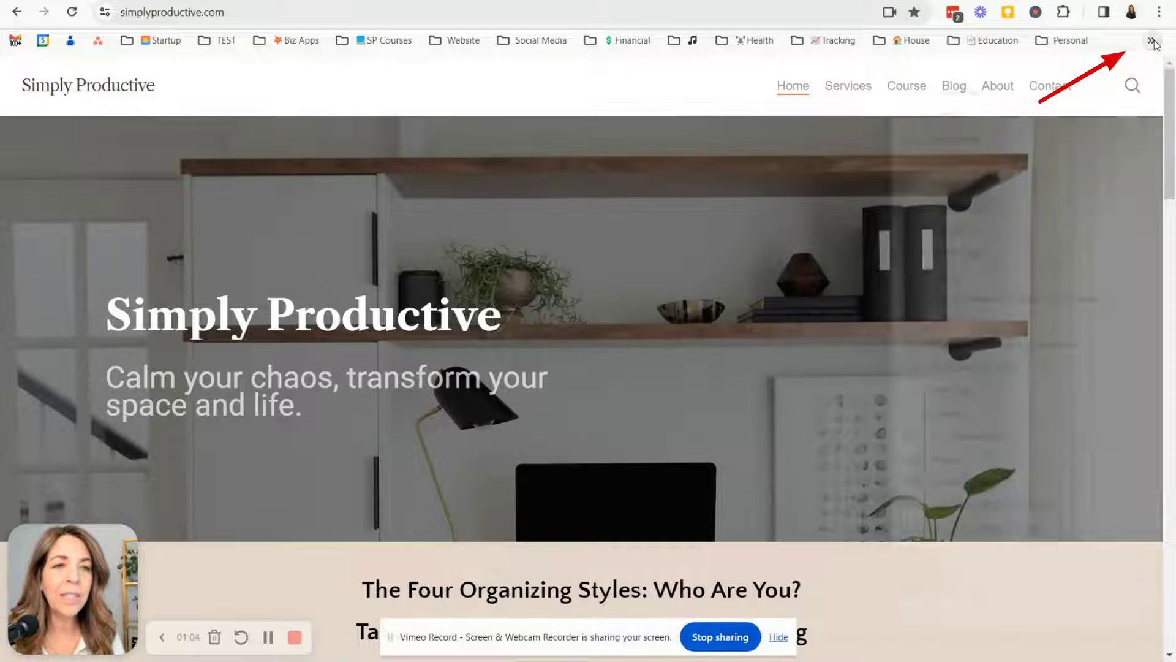
pyautogui.scroll(-3, 1054, 445)
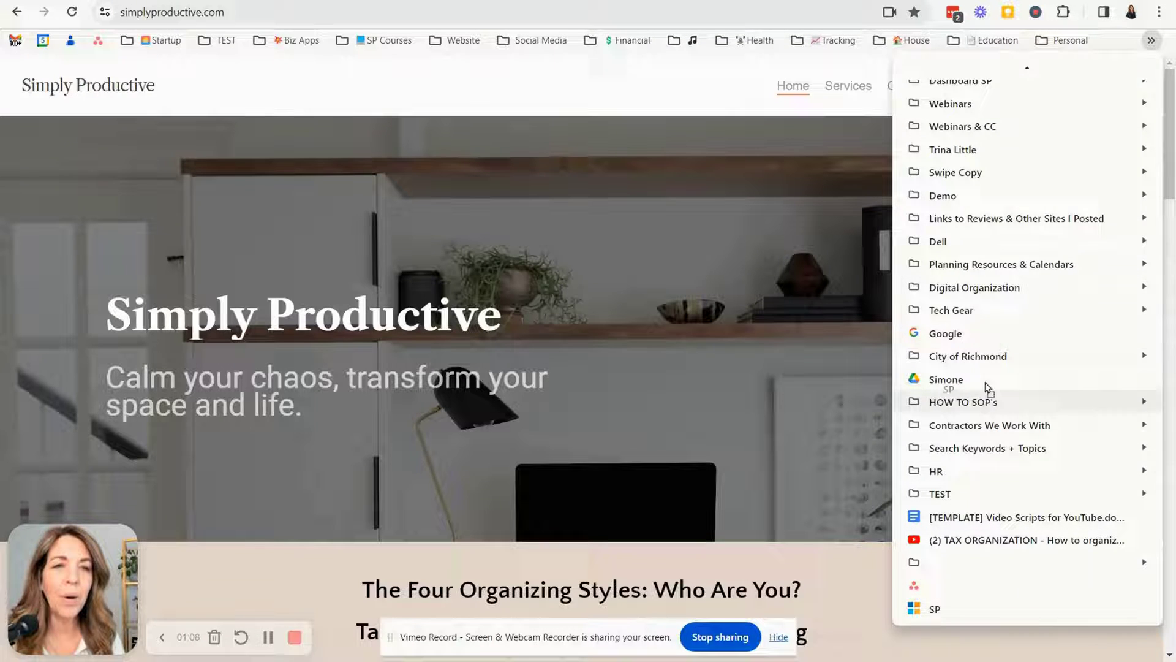
pyautogui.click(749, 46)
pyautogui.moveTo(747, 43); pyautogui.dragTo(100, 41)
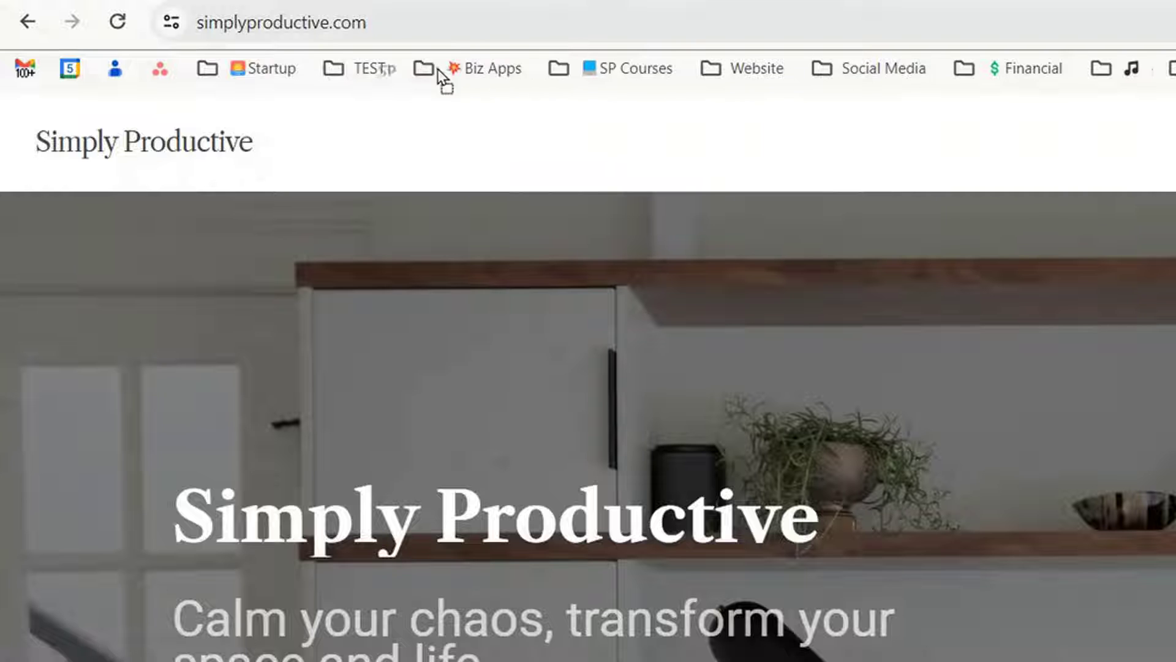
pyautogui.moveTo(165, 70); pyautogui.dragTo(267, 67)
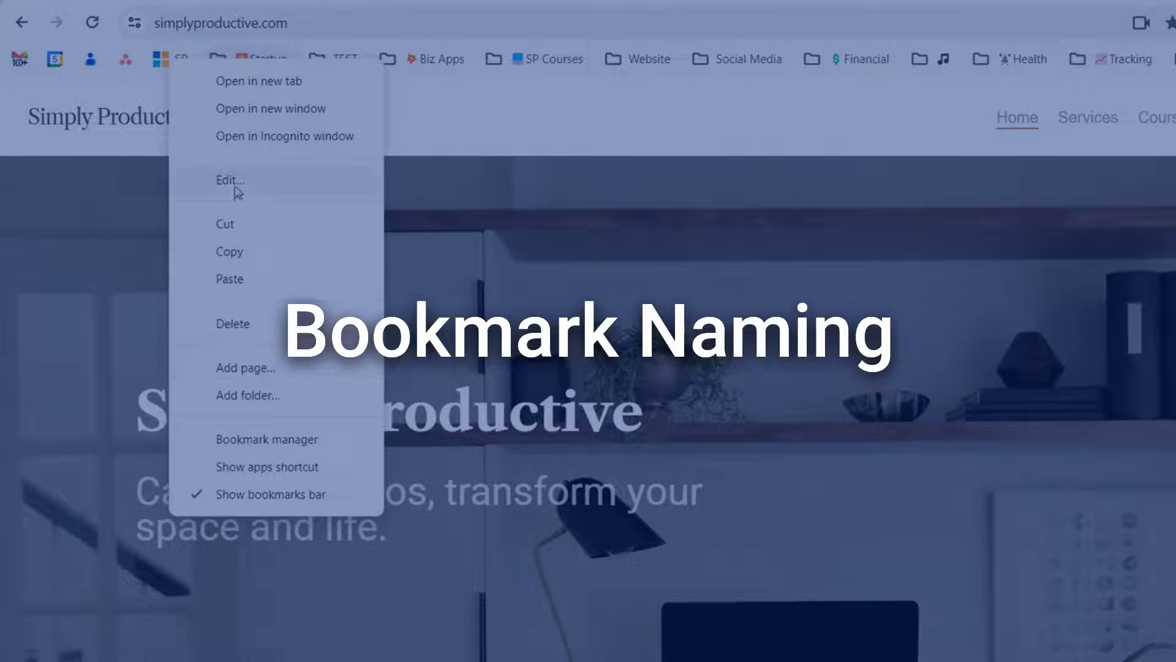
# Step: Edit the SP bookmark to an empty name so only its icon shows on the bar
pyautogui.click(235, 183)
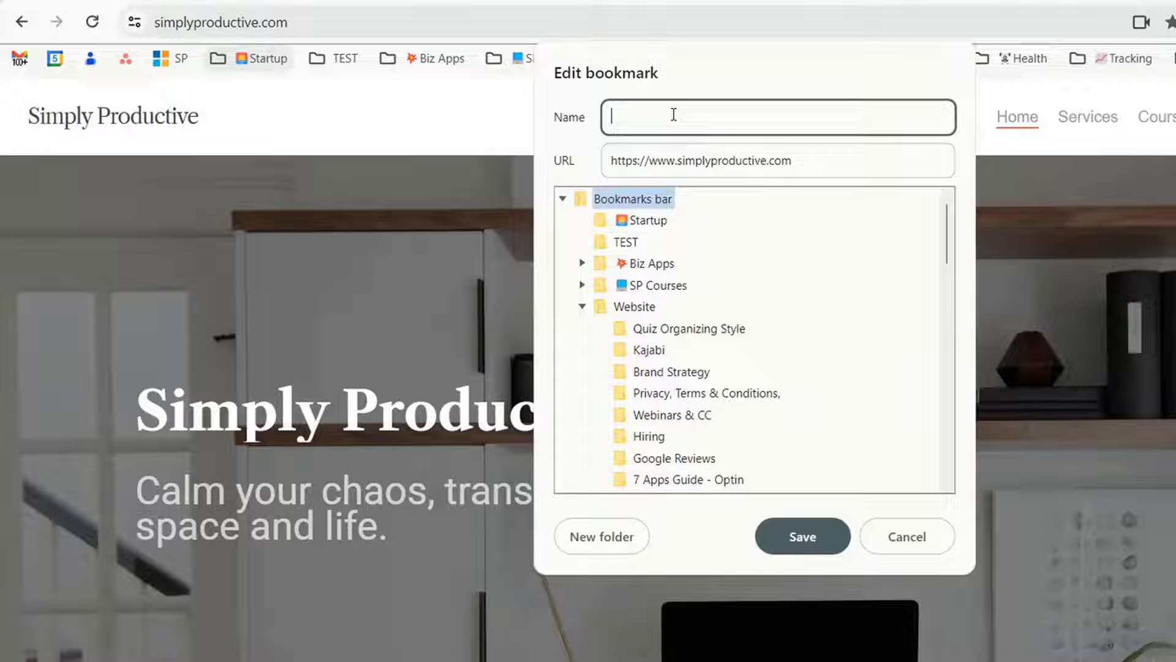
pyautogui.click(803, 543)
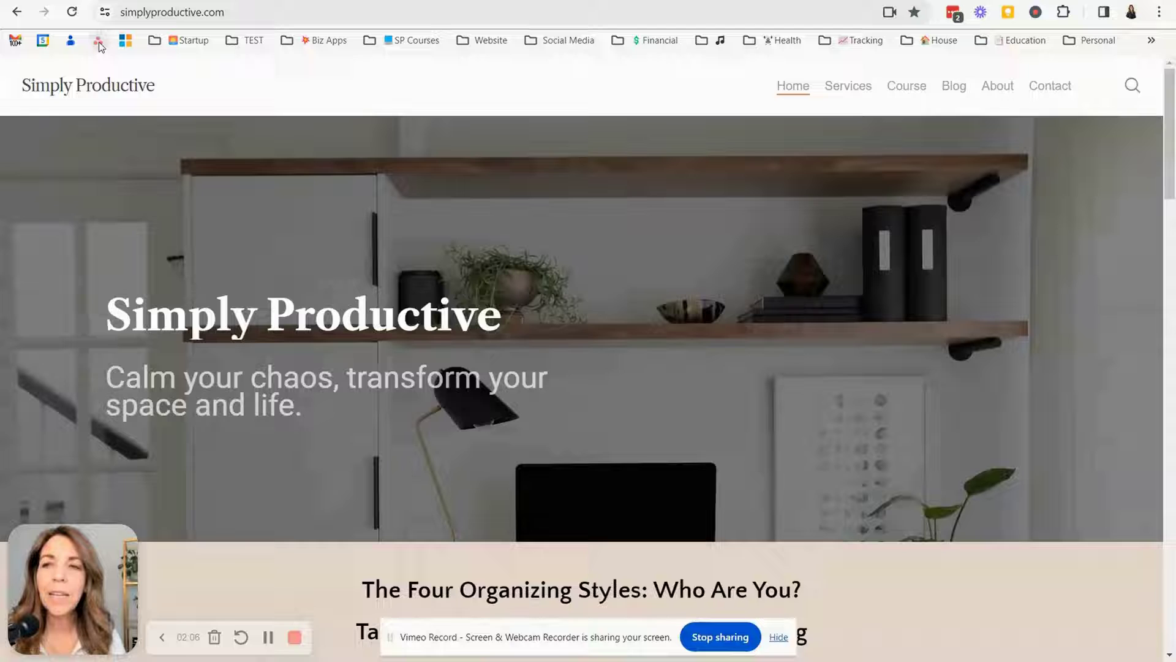
# Step: Open the Asana icon bookmark to show the Training 2024 project task list
pyautogui.click(173, 81)
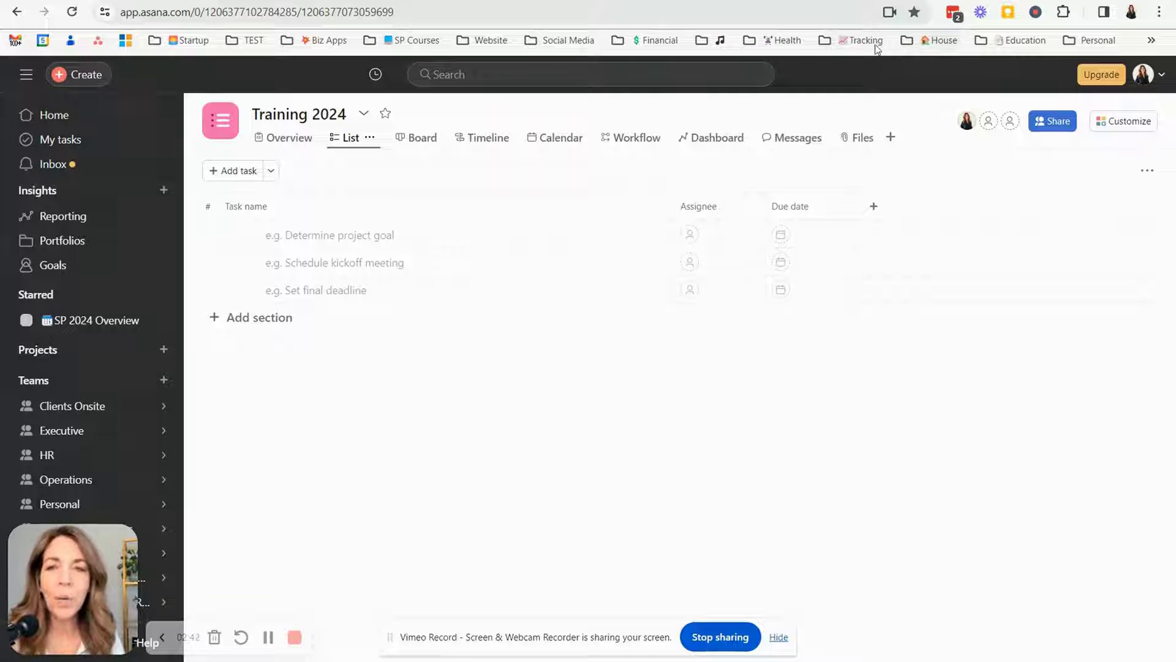
# Step: Open Chrome's Bookmark manager from the Bookmarks and lists menu
pyautogui.click(1160, 12)
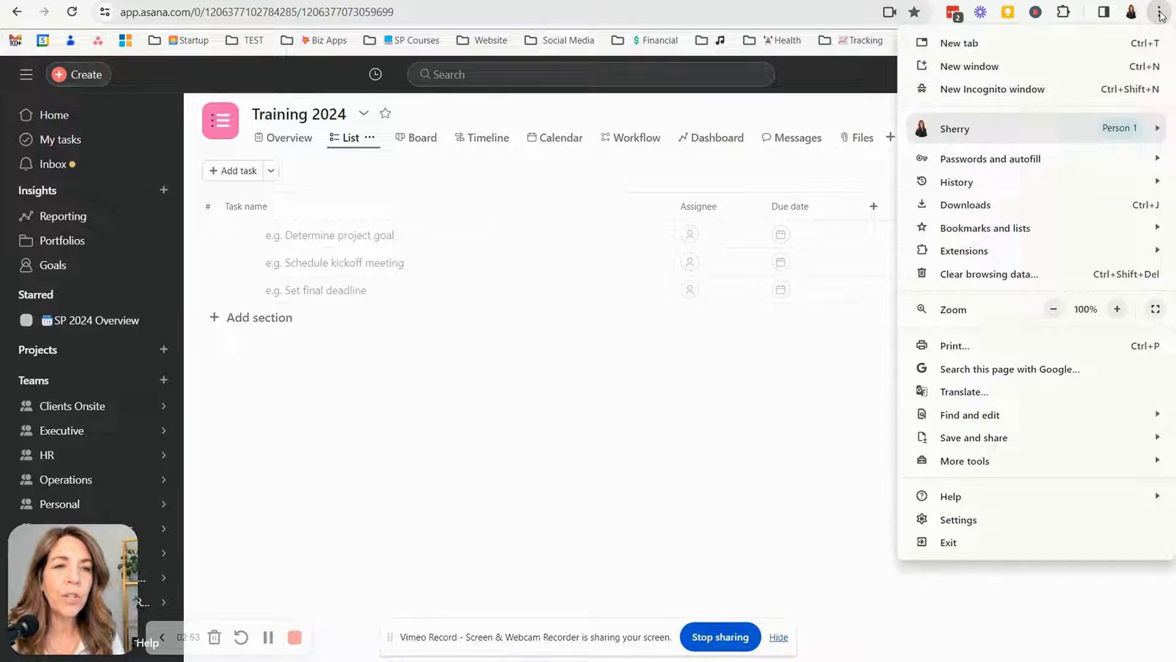
pyautogui.moveTo(1043, 228)
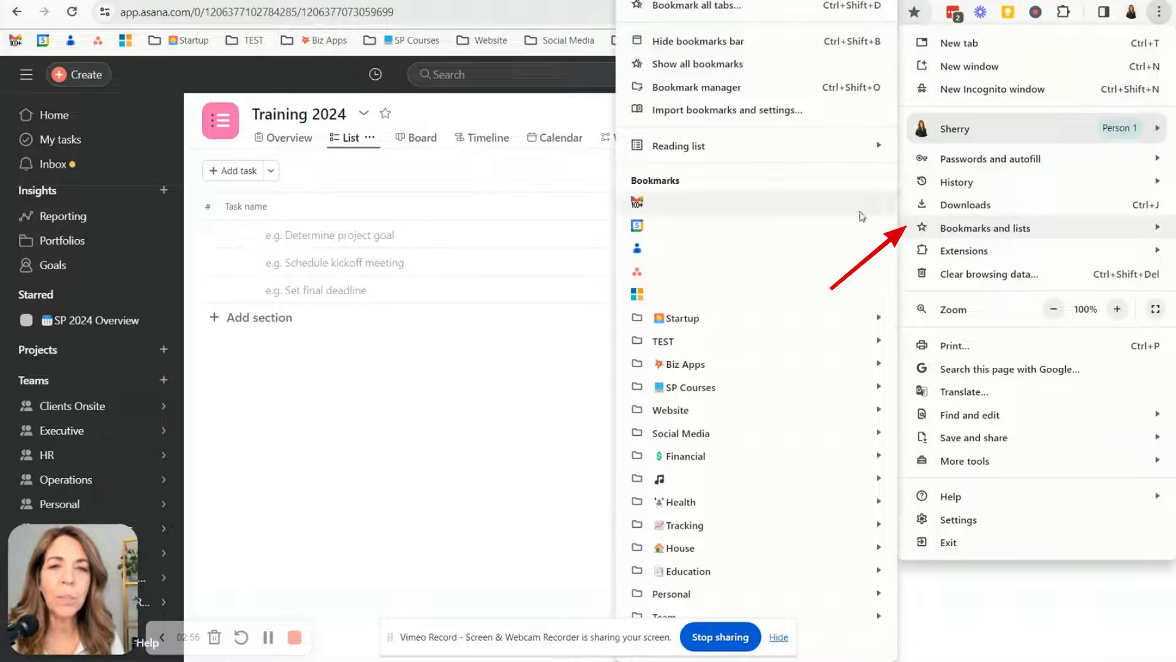
pyautogui.click(714, 89)
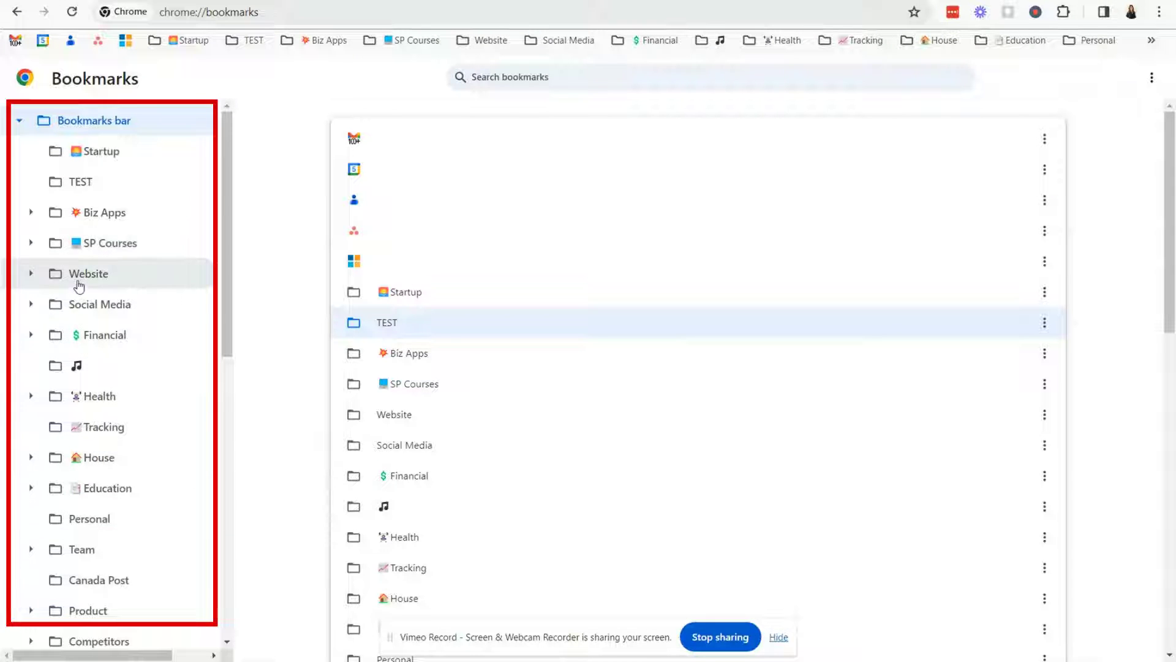
# Step: Delete the SP bookmark from the bookmarks bar list in the manager
pyautogui.moveTo(232, 259); pyautogui.dragTo(219, 199)
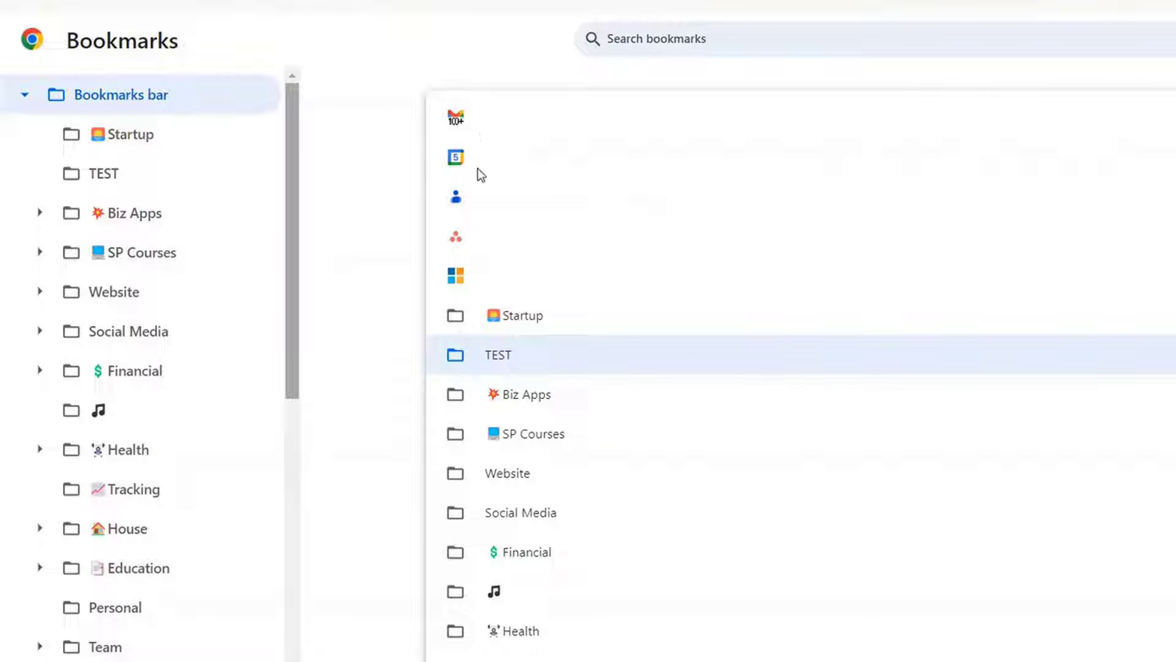
pyautogui.click(479, 277)
pyautogui.rightClick(479, 277)
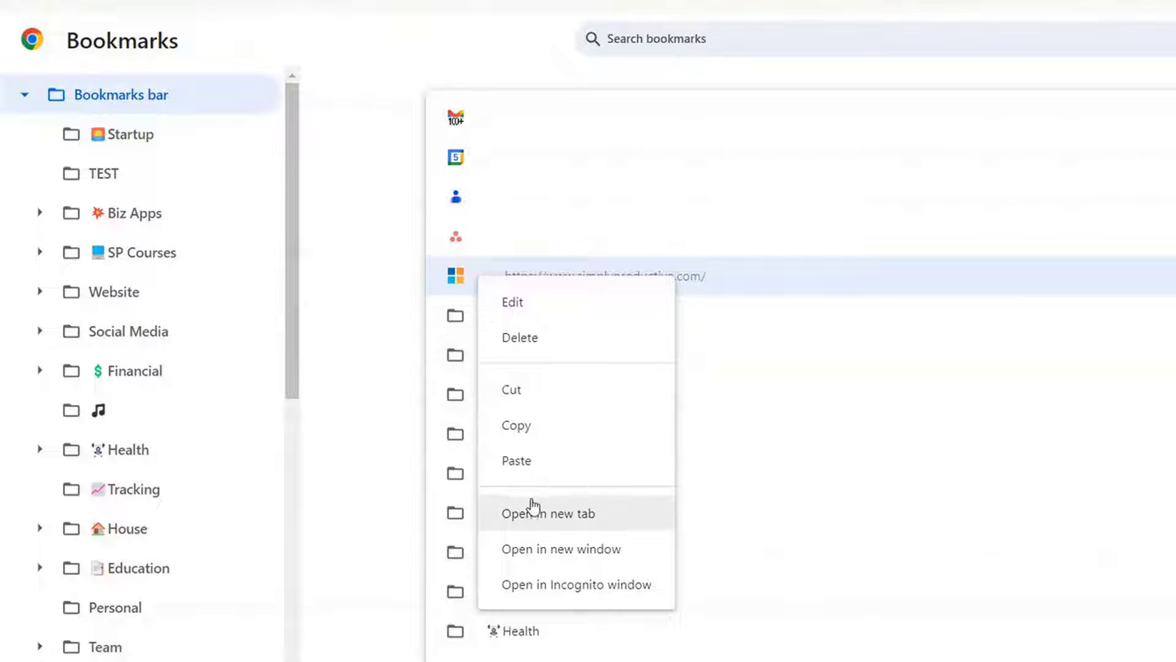
pyautogui.click(518, 343)
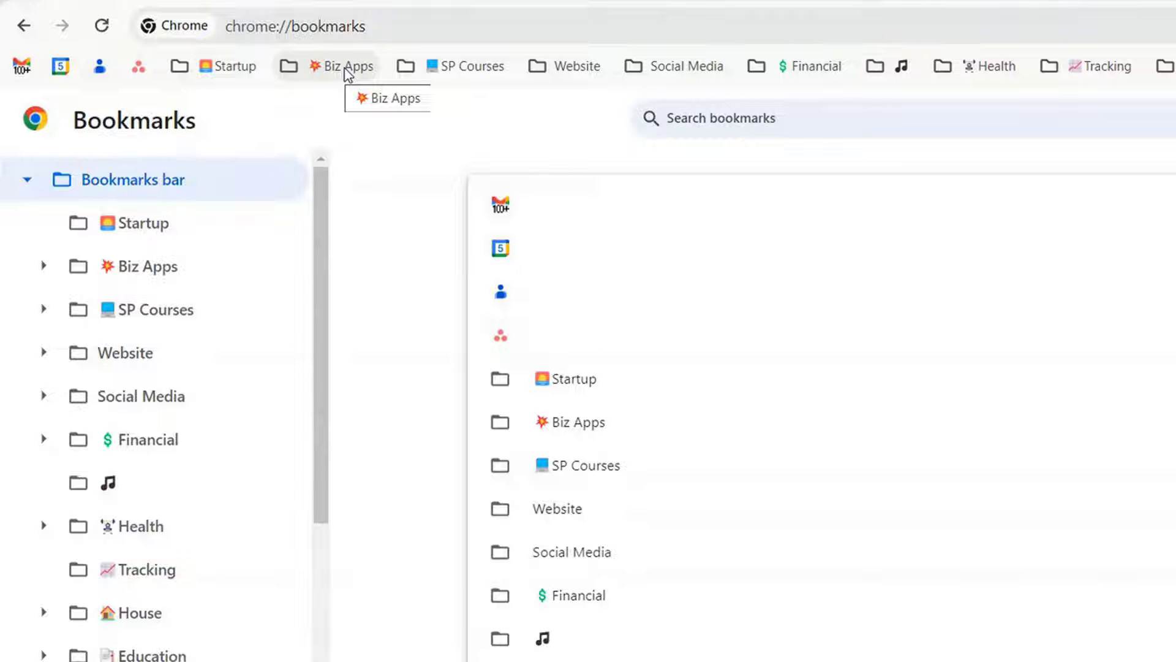
# Step: Scroll through the Biz Apps folder's bookmarks, then bring up the SP Courses folder's list
pyautogui.click(348, 67)
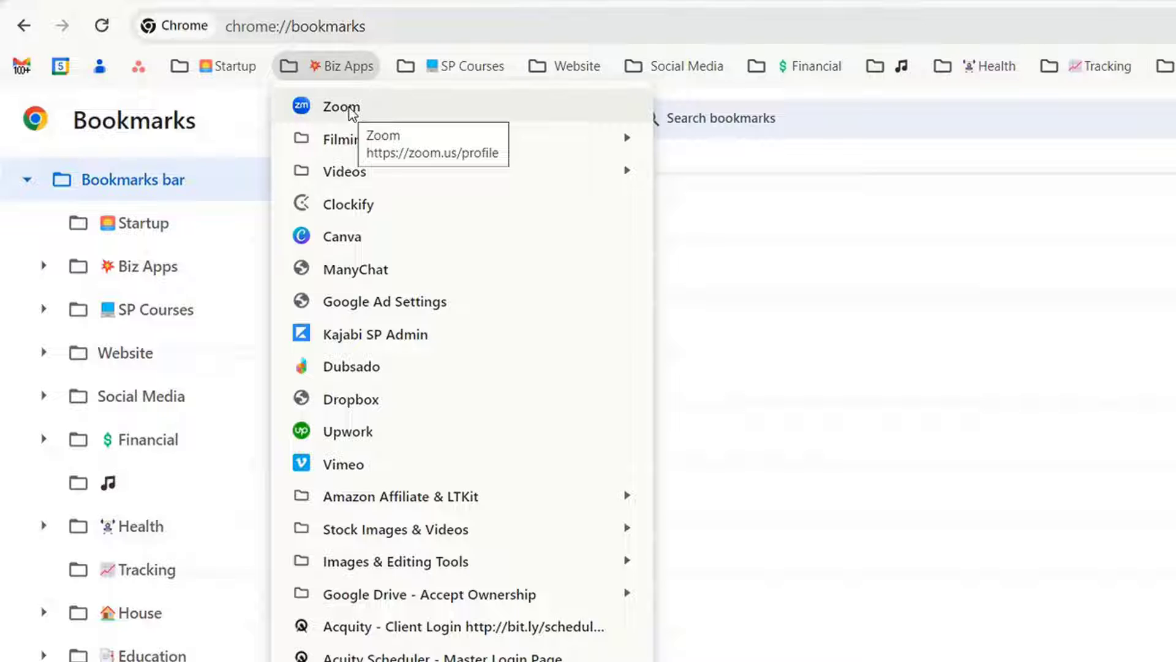
pyautogui.moveTo(347, 146)
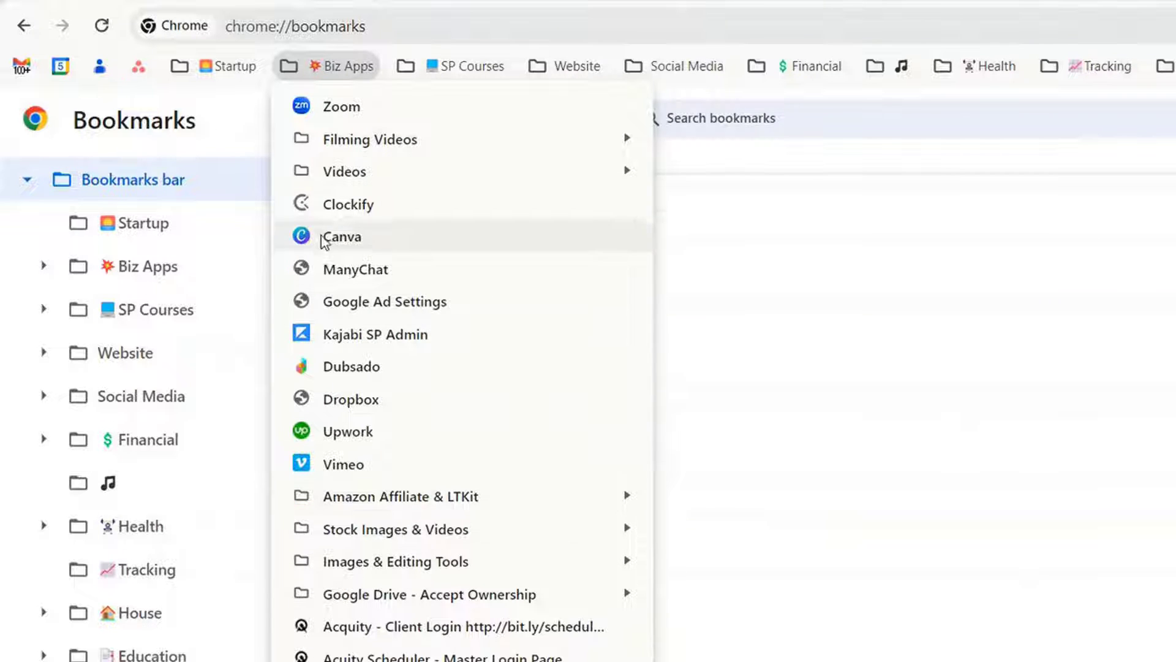
pyautogui.scroll(-3, 392, 368)
pyautogui.scroll(3, 392, 367)
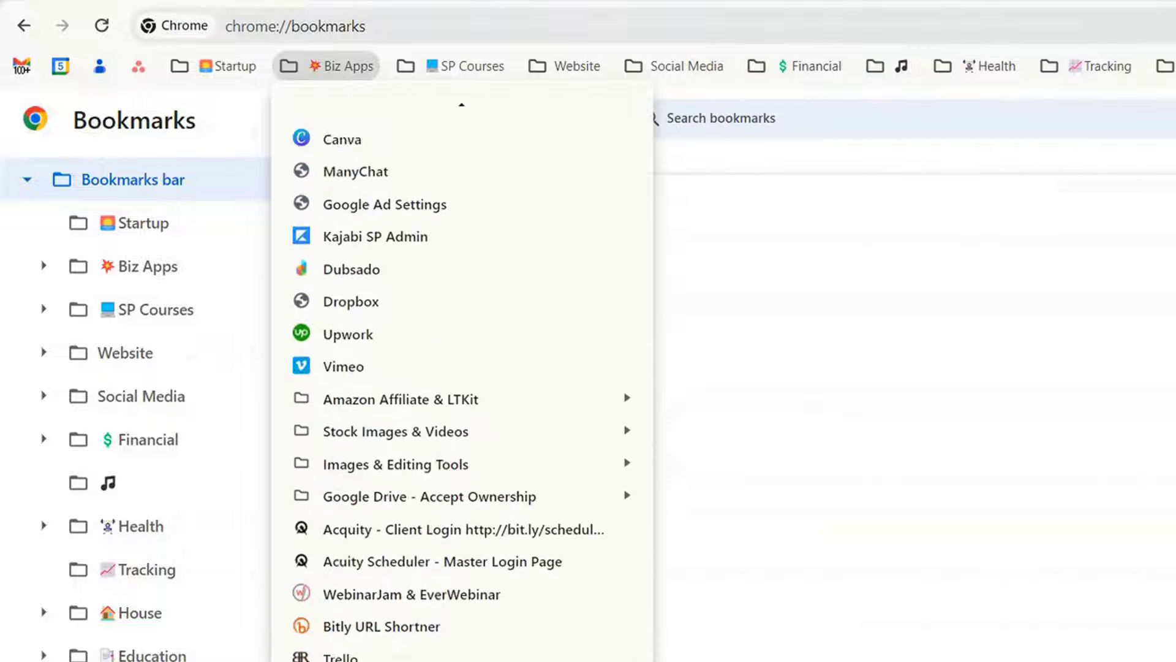
pyautogui.moveTo(453, 66)
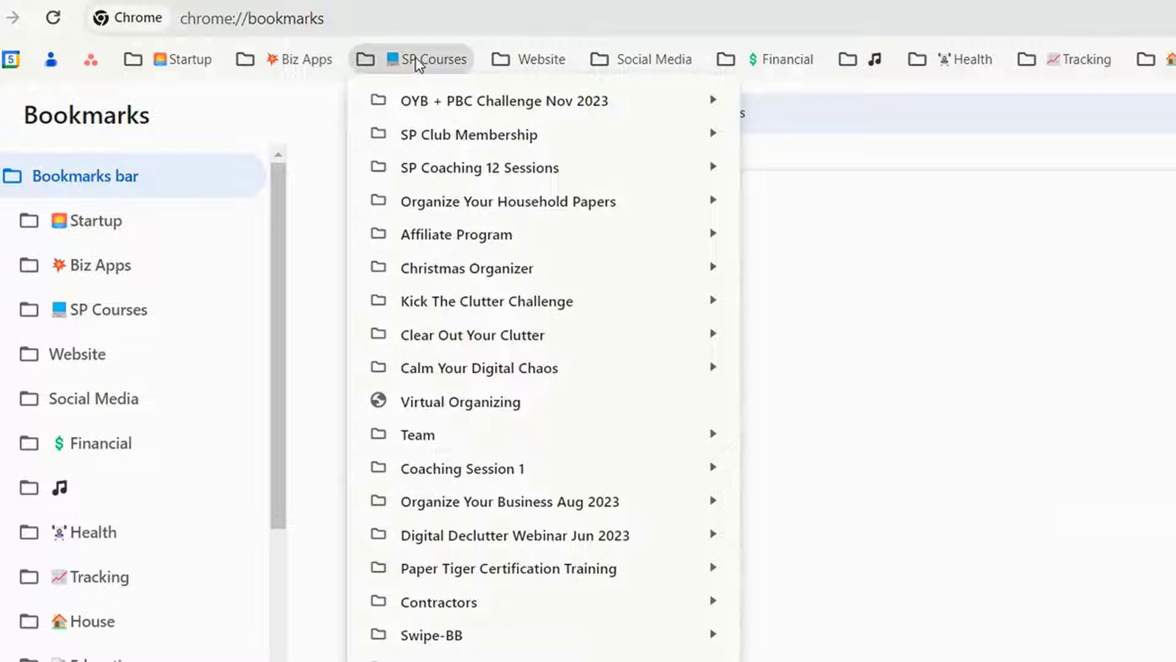
pyautogui.moveTo(389, 109)
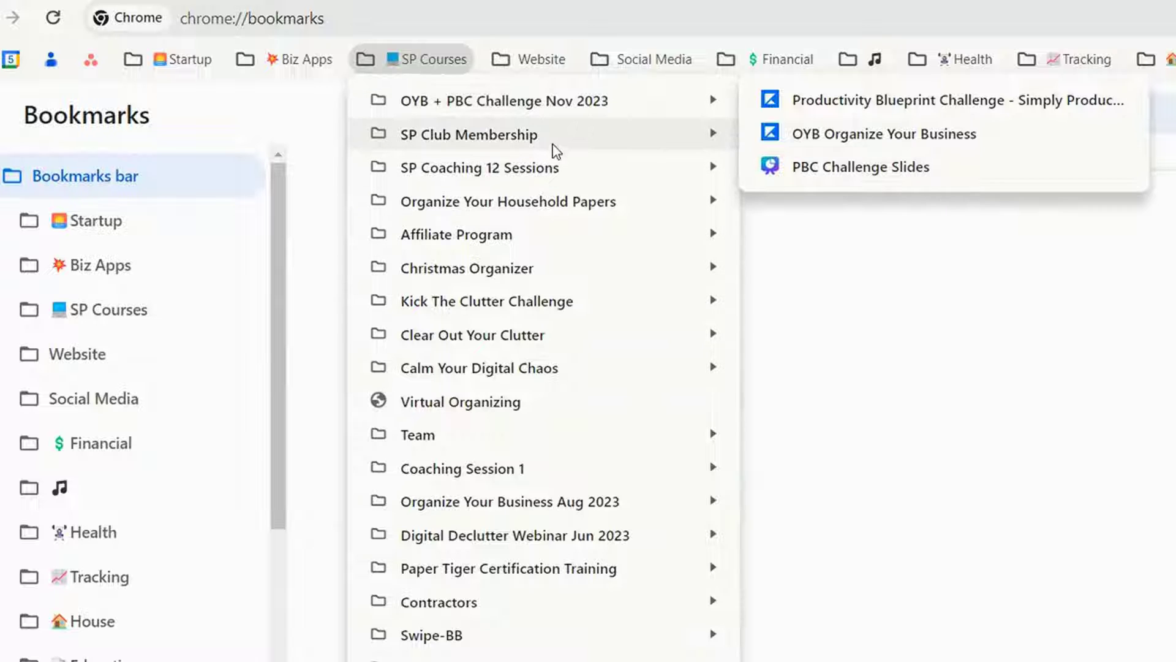
pyautogui.moveTo(556, 144)
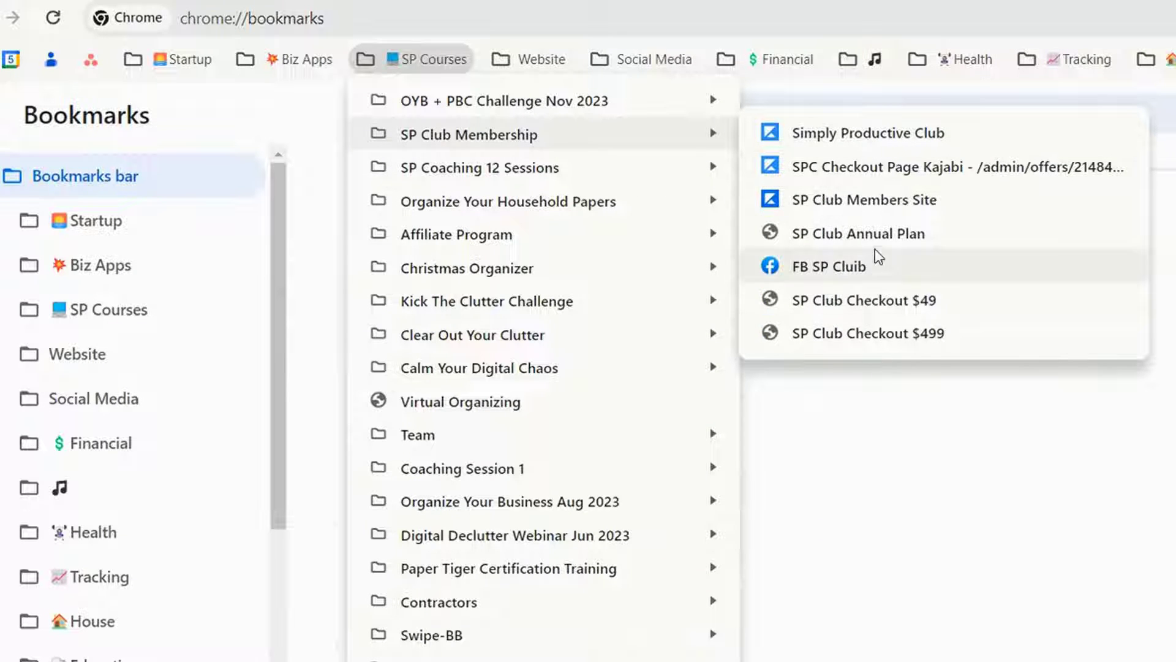
pyautogui.moveTo(564, 166)
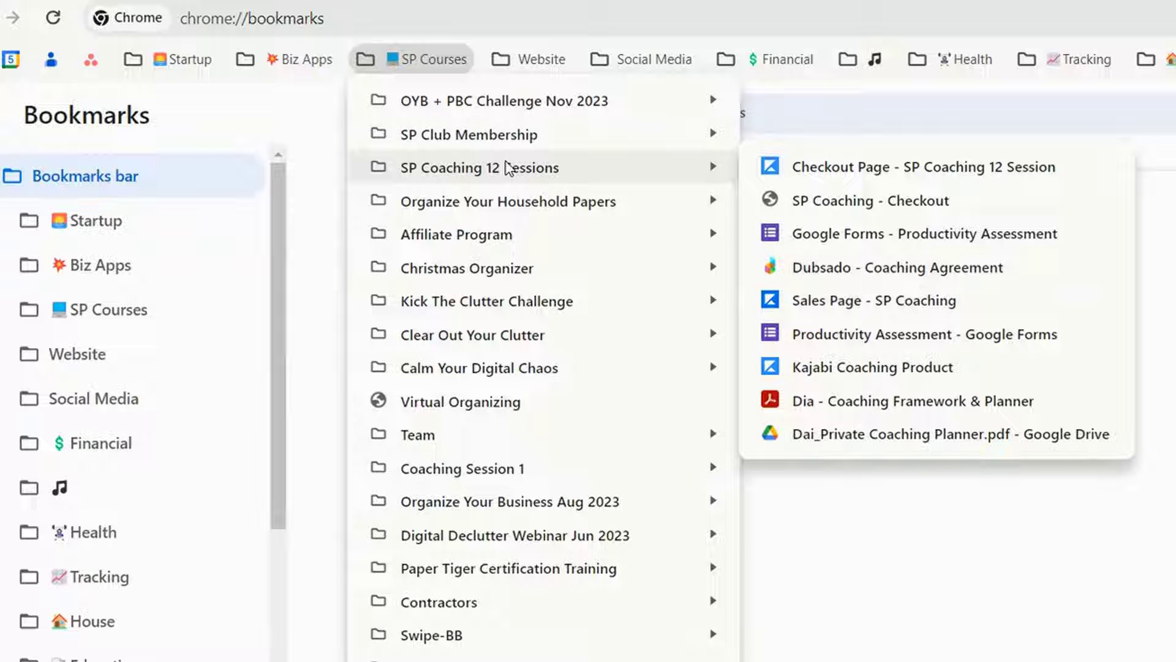
pyautogui.moveTo(538, 59)
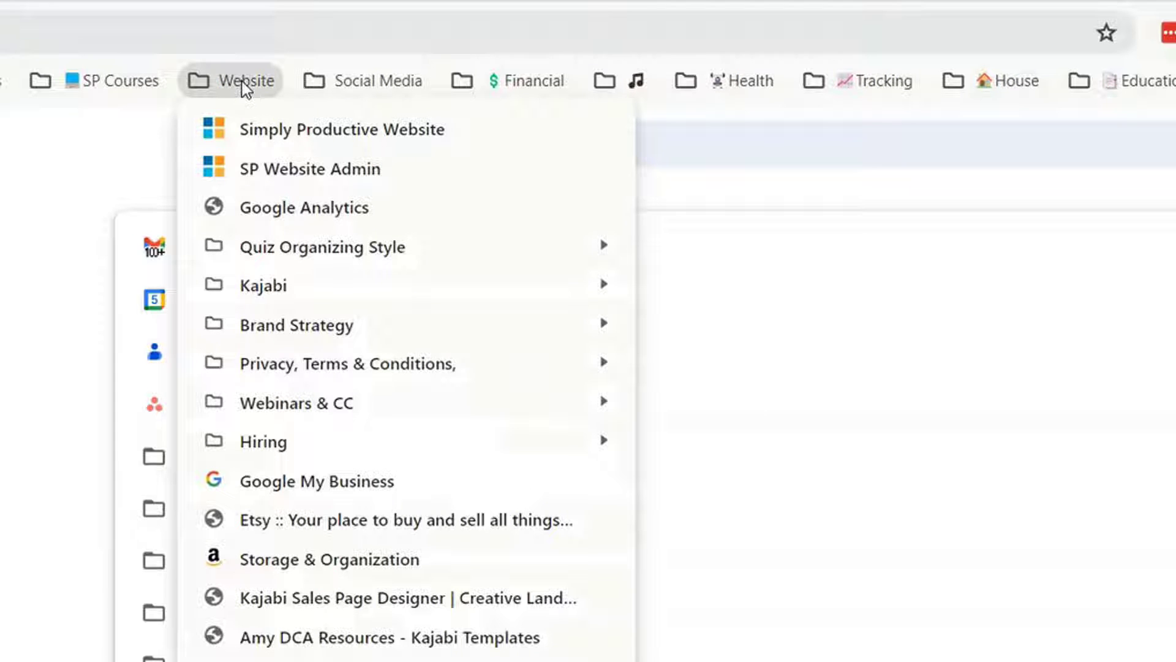
# Step: Look over the Social Media folder's list and close it
pyautogui.moveTo(274, 419)
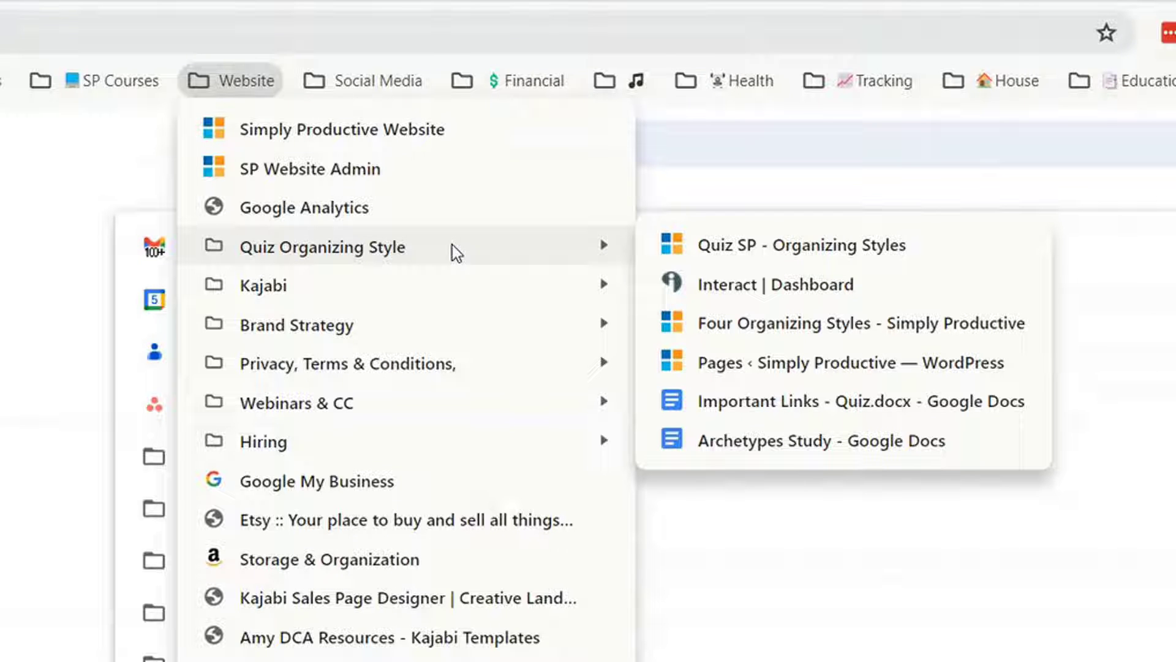
pyautogui.moveTo(375, 79)
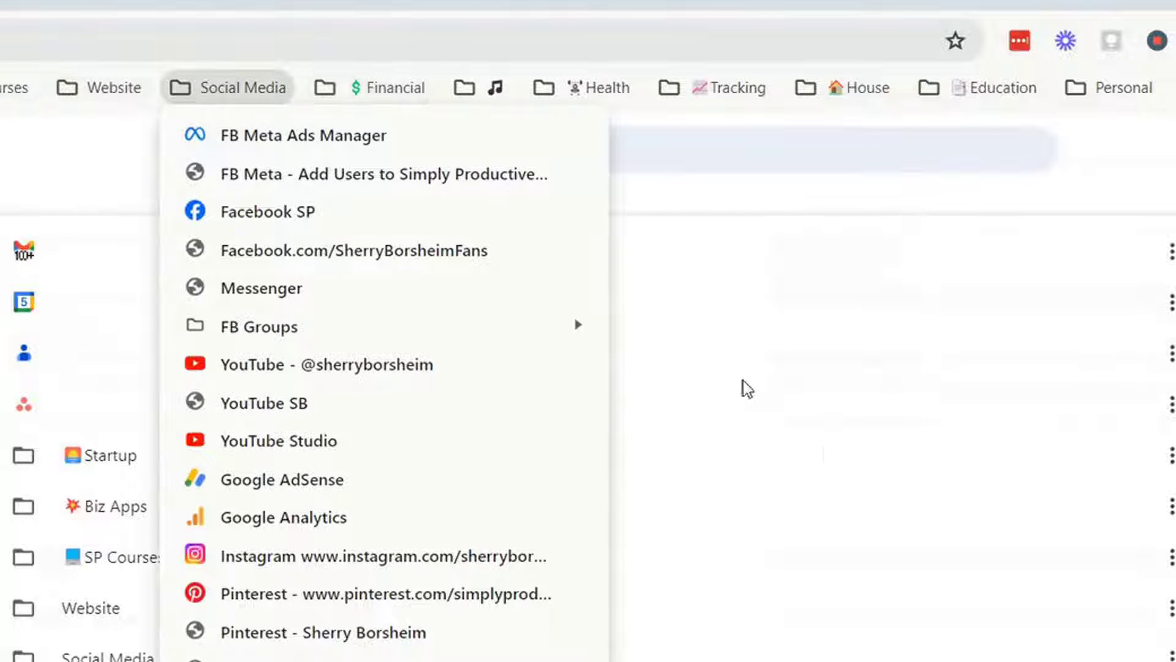
pyautogui.press('Escape')
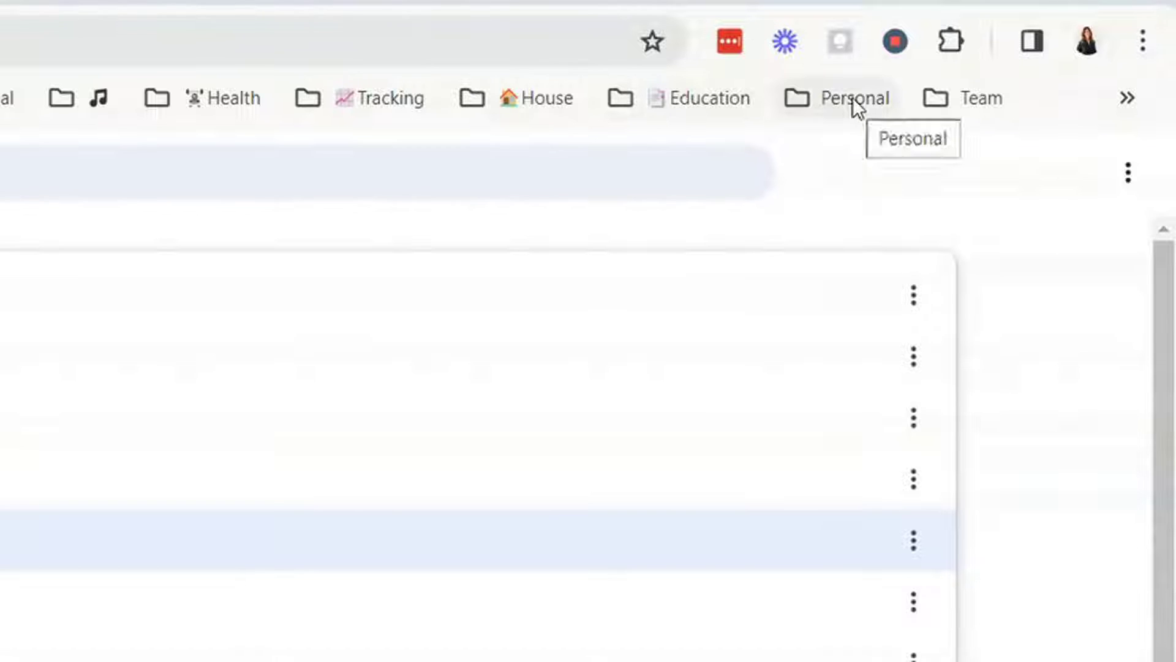
# Step: Move Canada Post from the » overflow to after Personal, then place Team between them
pyautogui.click(1126, 98)
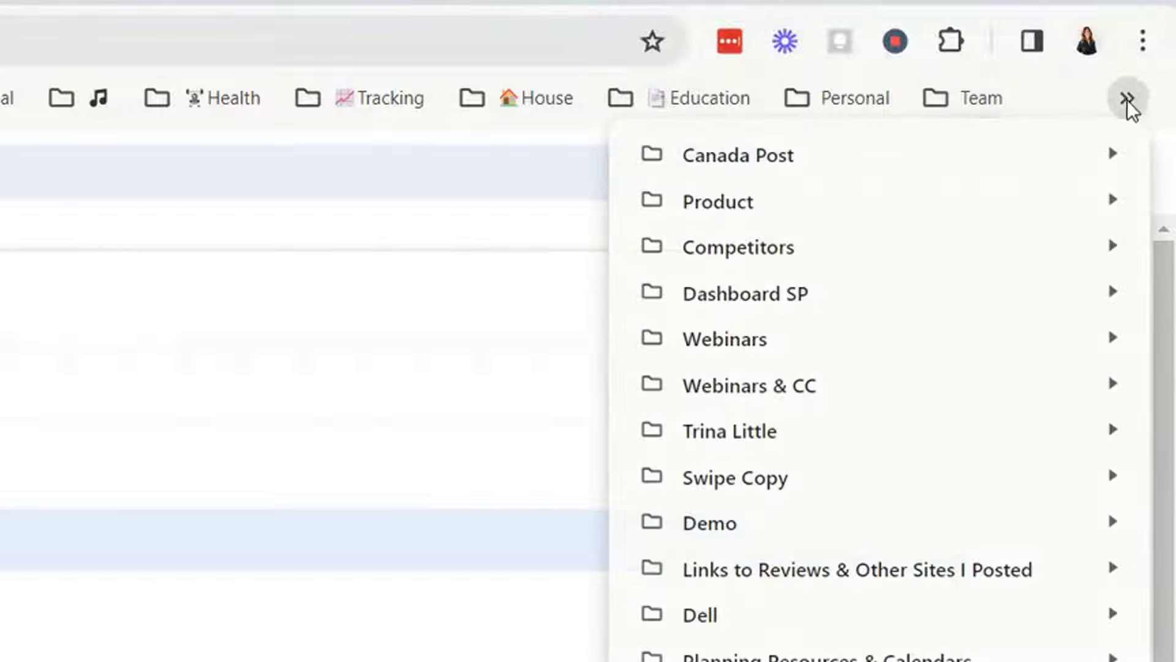
pyautogui.moveTo(852, 251)
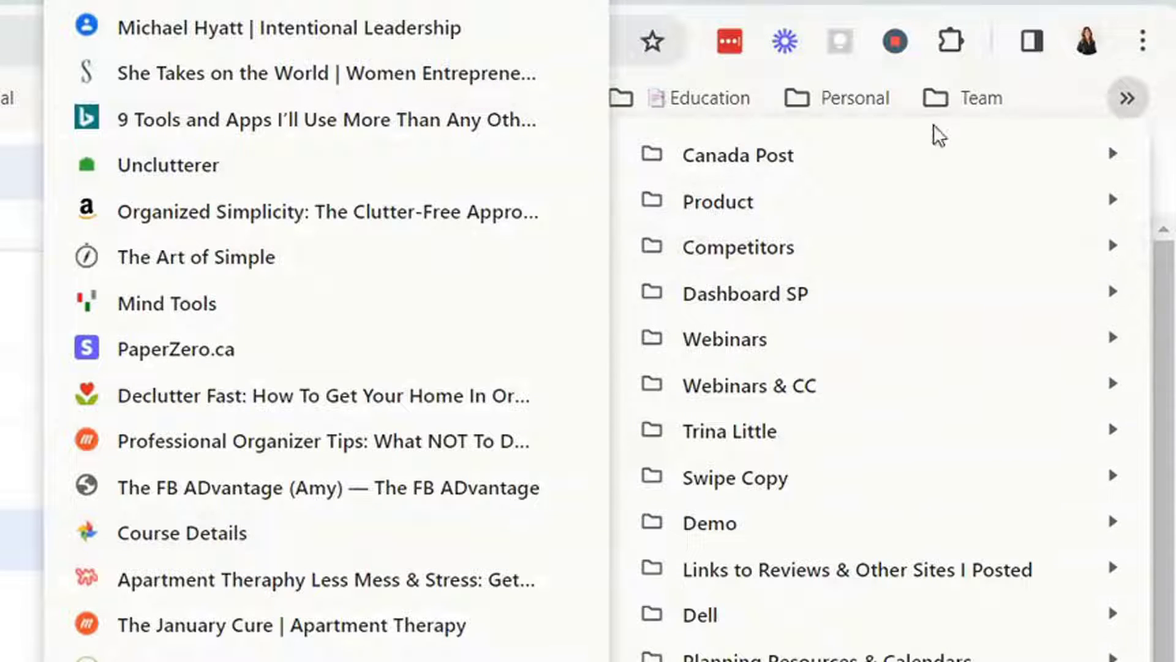
pyautogui.click(1126, 98)
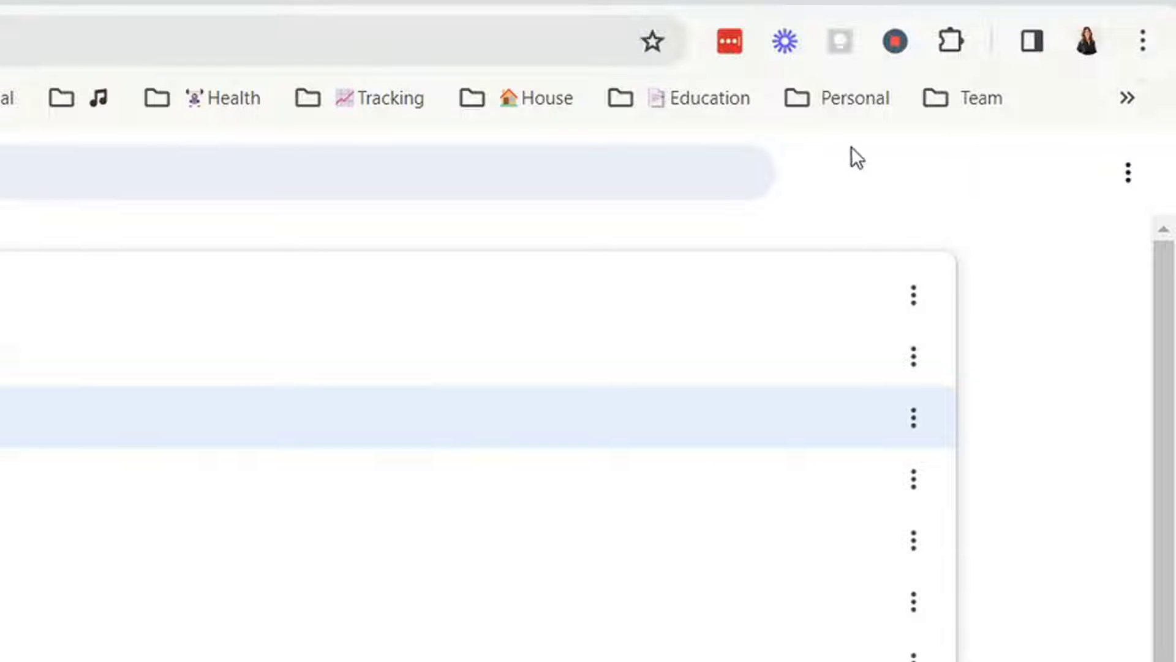
pyautogui.click(1124, 98)
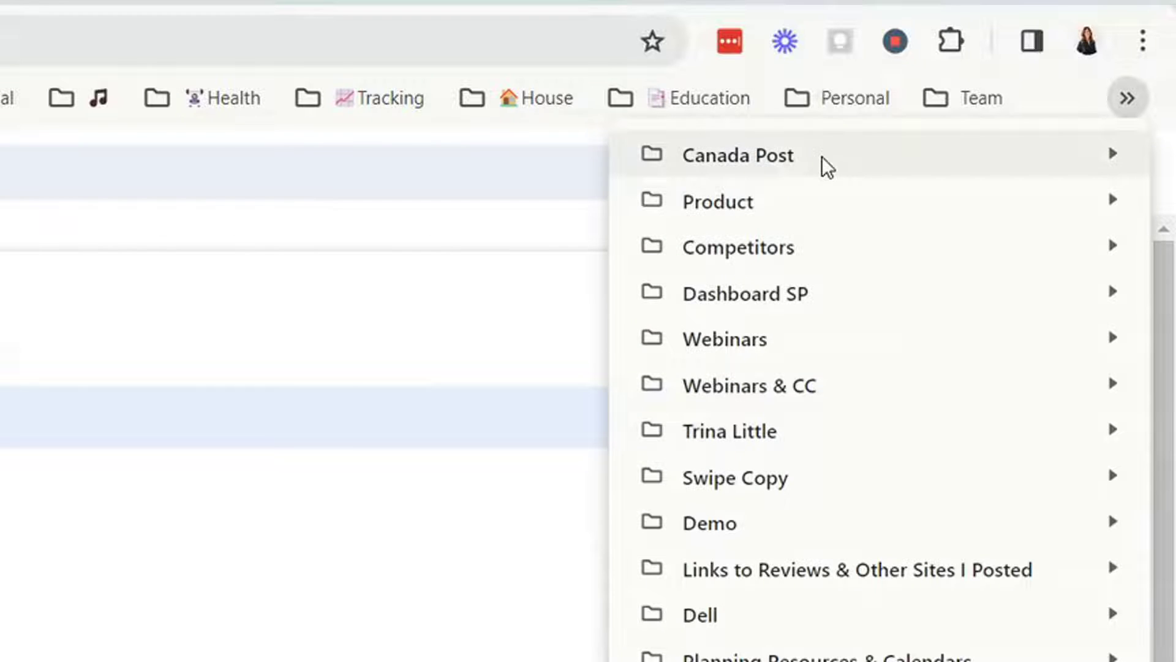
pyautogui.moveTo(821, 164); pyautogui.dragTo(766, 105)
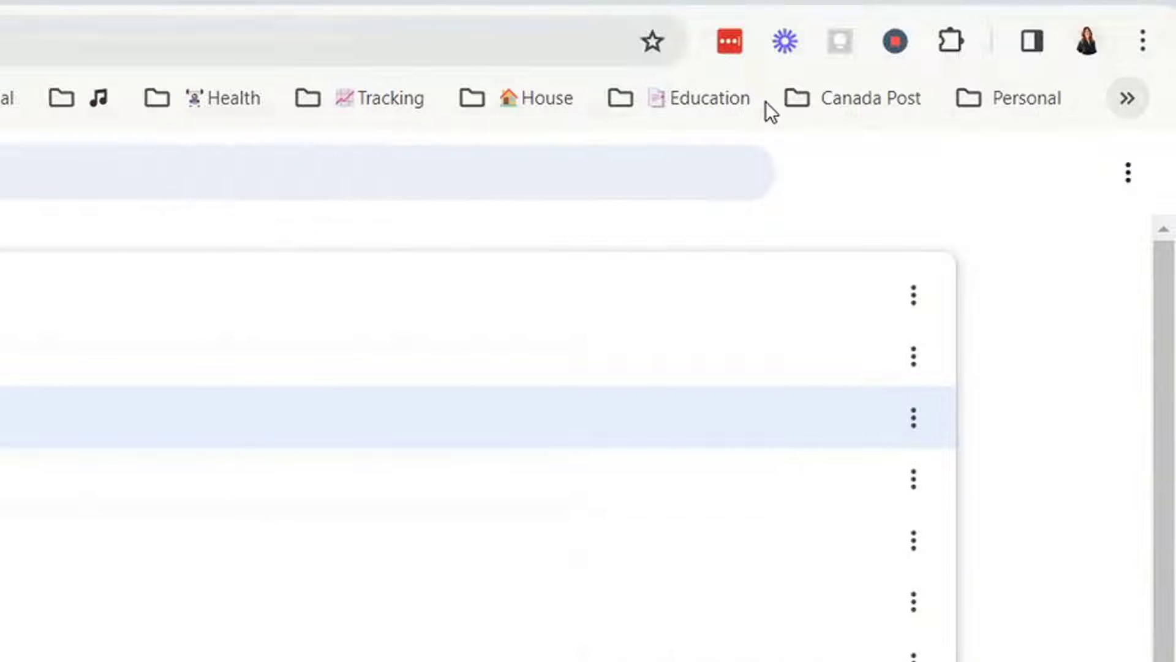
pyautogui.moveTo(849, 101); pyautogui.dragTo(940, 101)
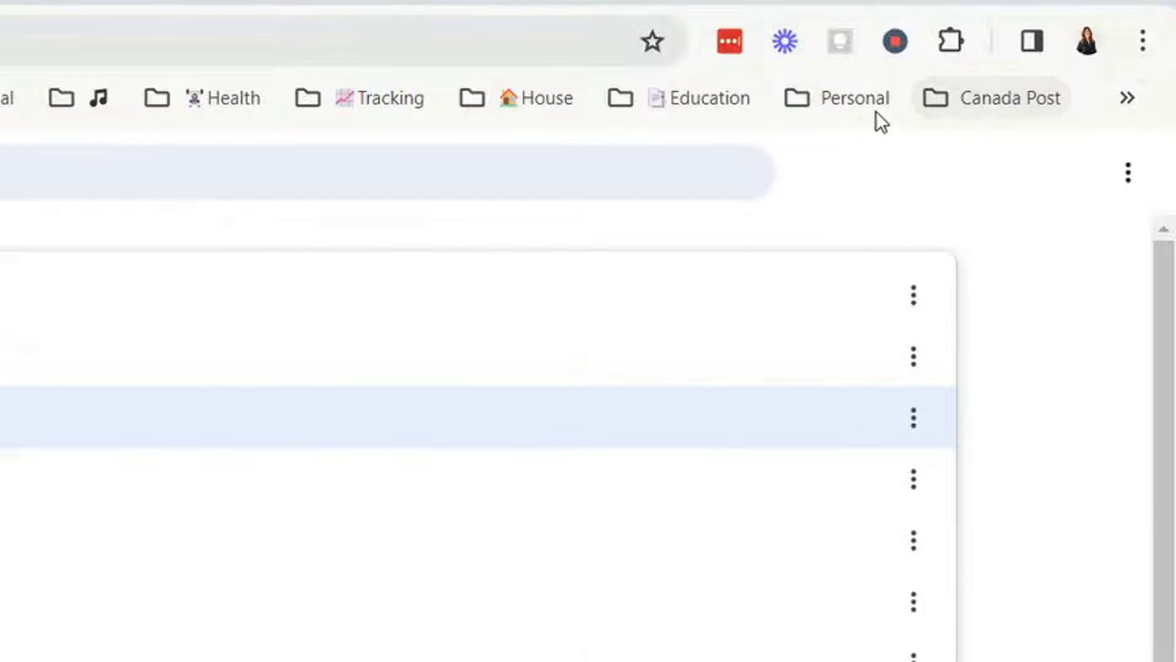
pyautogui.click(1129, 99)
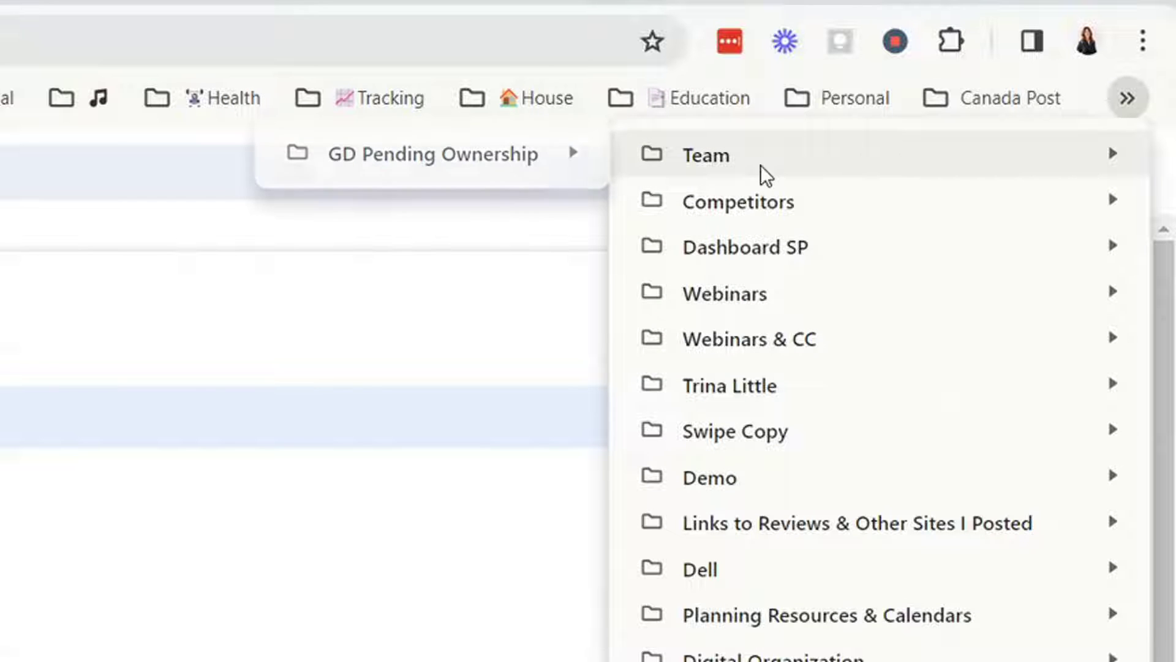
pyautogui.moveTo(761, 175); pyautogui.dragTo(916, 106)
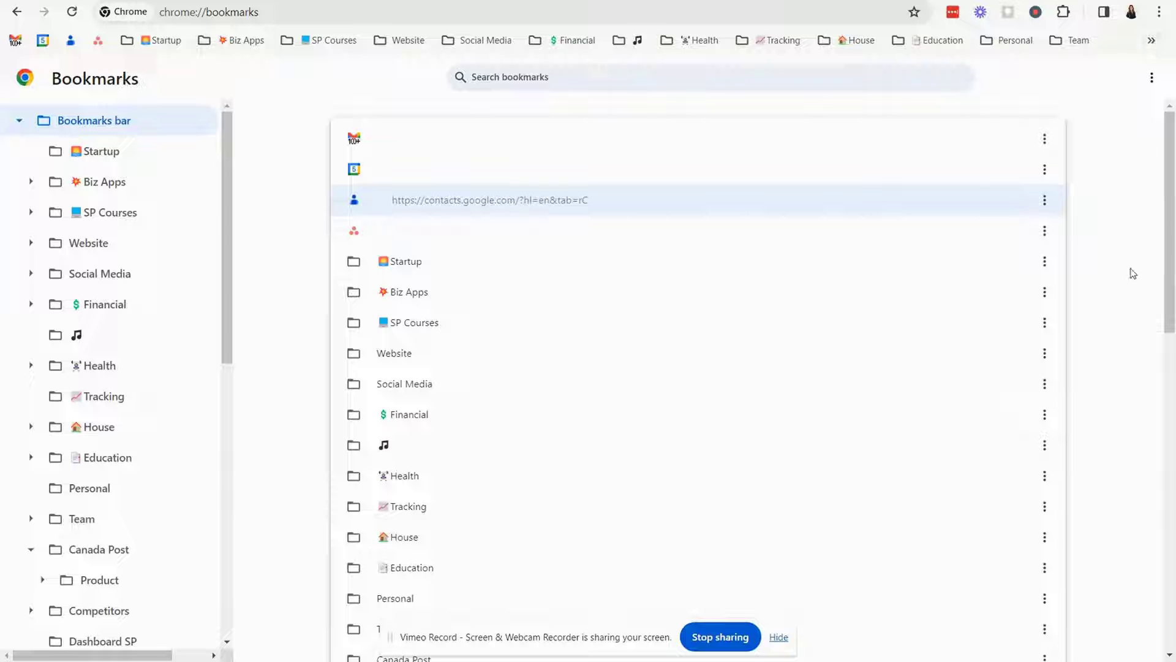
pyautogui.scroll(-1, 1116, 250)
pyautogui.click(1152, 40)
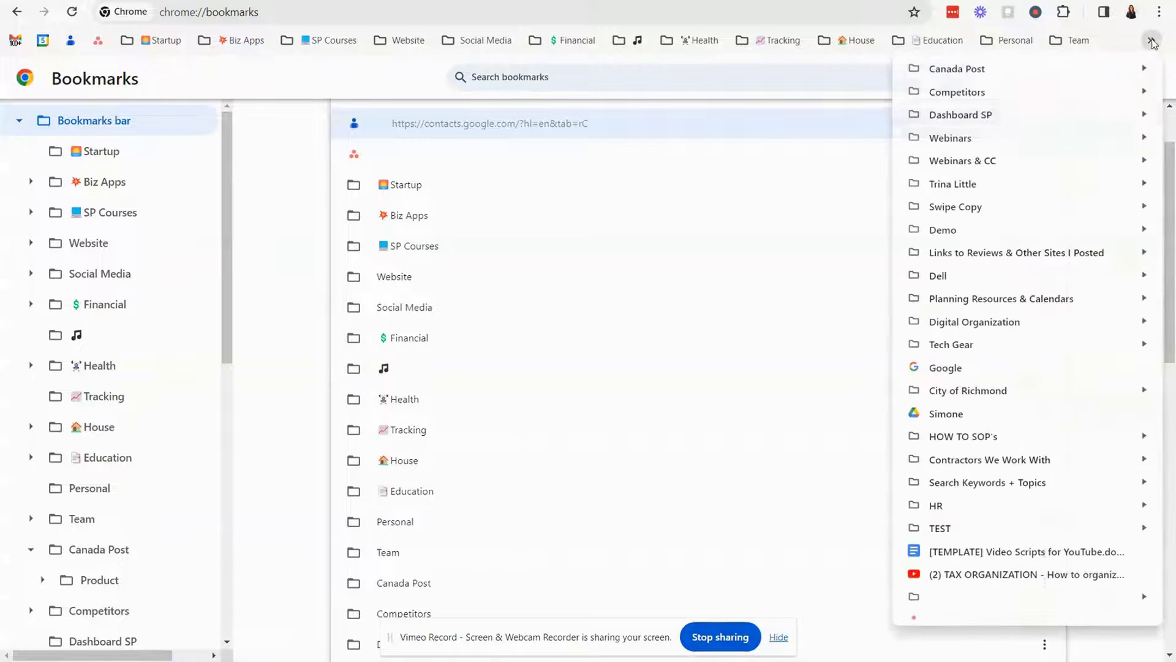
pyautogui.scroll(-1, 1039, 429)
pyautogui.click(786, 161)
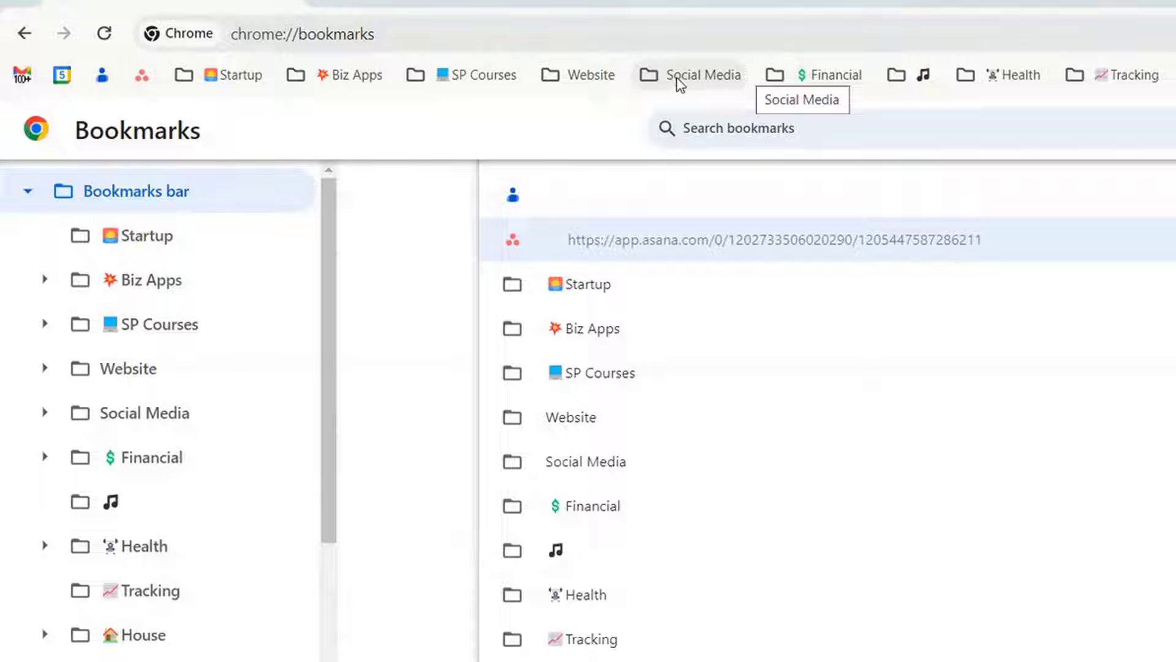
# Step: Bookmark the Training 2024 Asana tab with the name shortened to 'Asana', saved in Startup
pyautogui.click(527, 1)
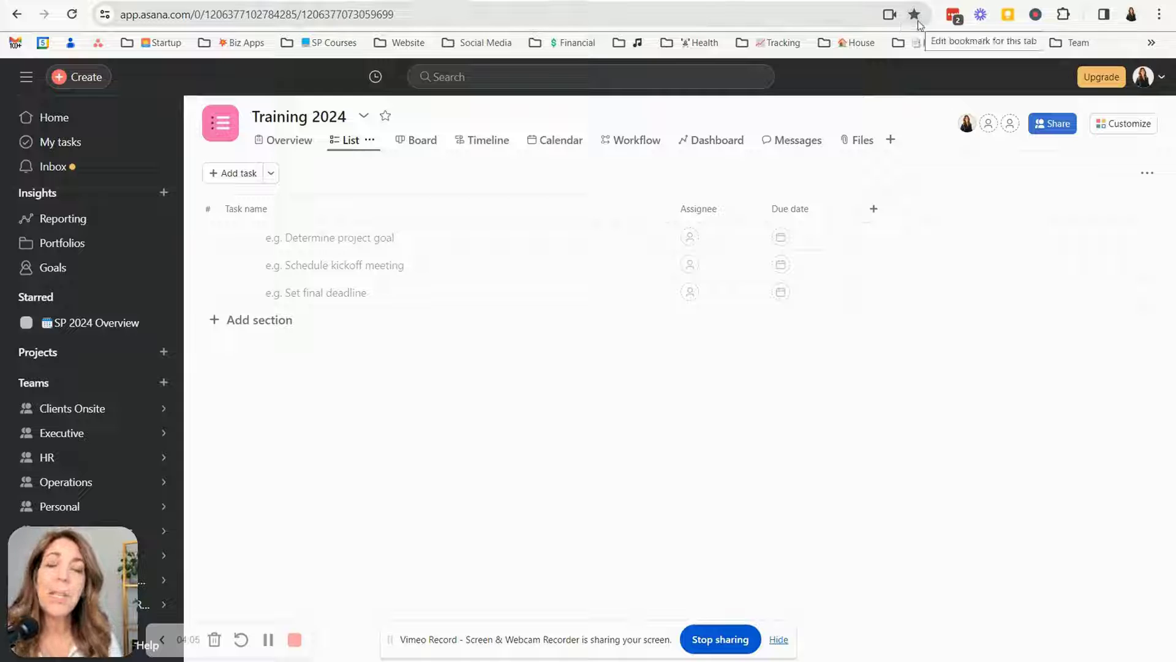
pyautogui.click(915, 15)
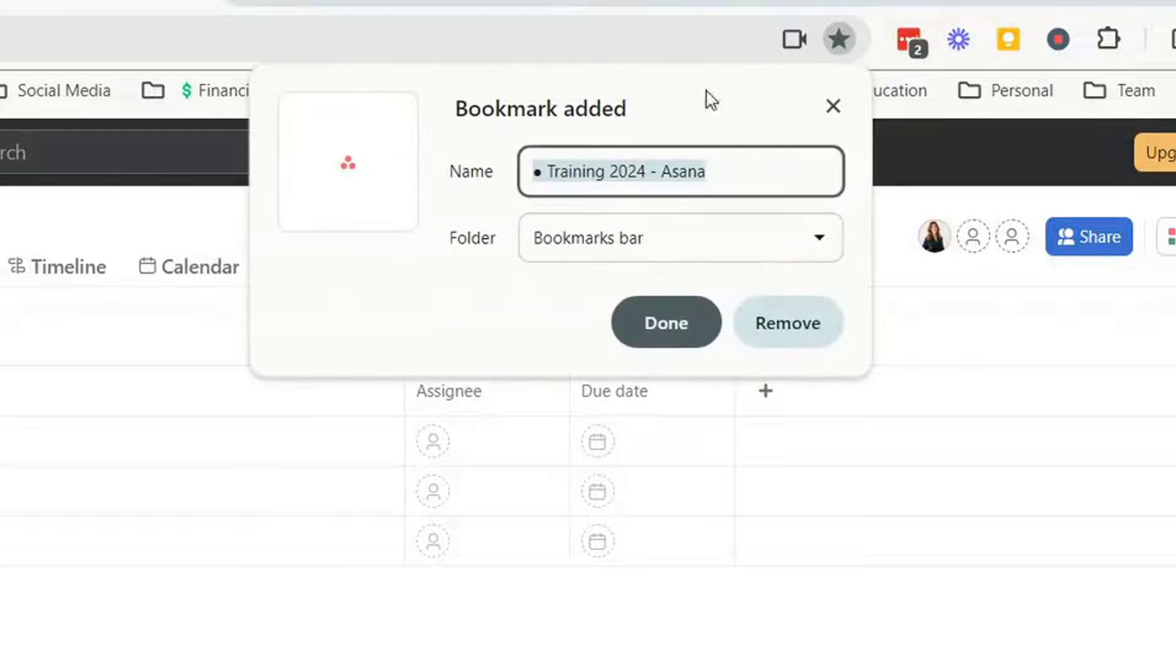
pyautogui.click(653, 175)
pyautogui.hotkey('shift', 'Home')
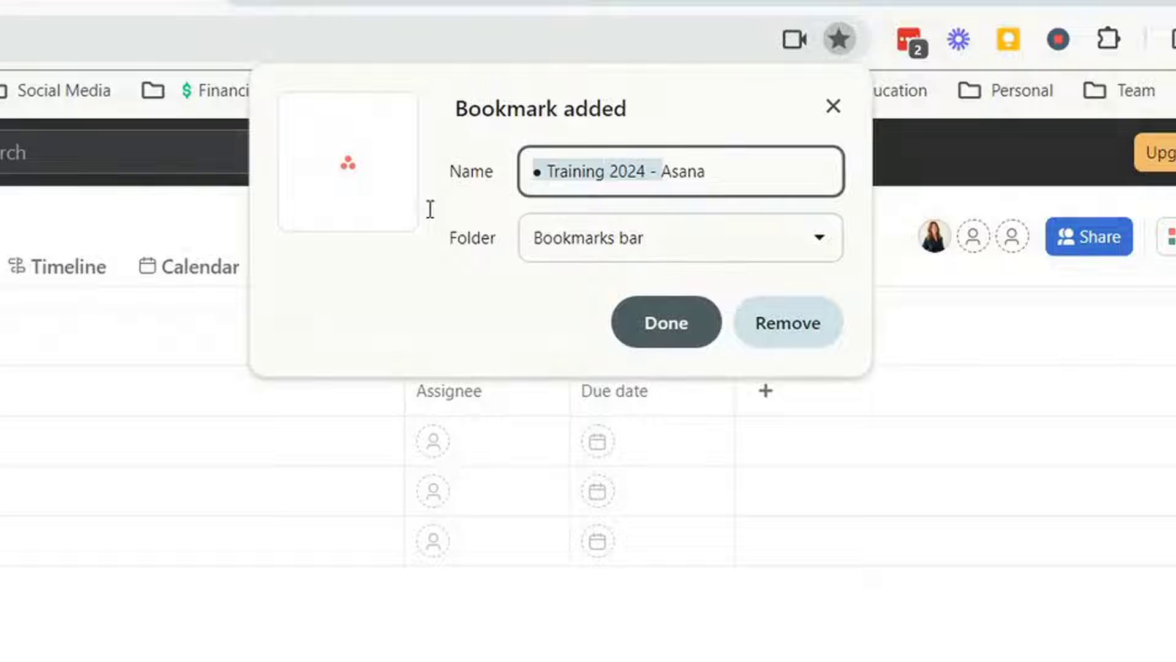
pyautogui.press('BackSpace')
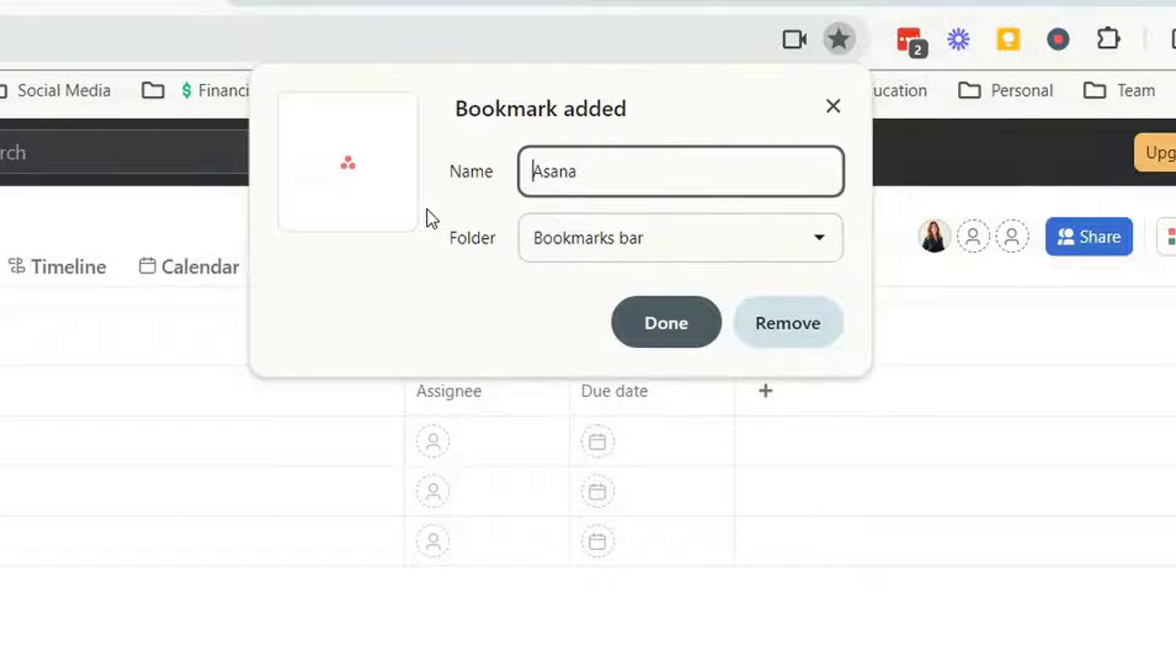
pyautogui.click(821, 242)
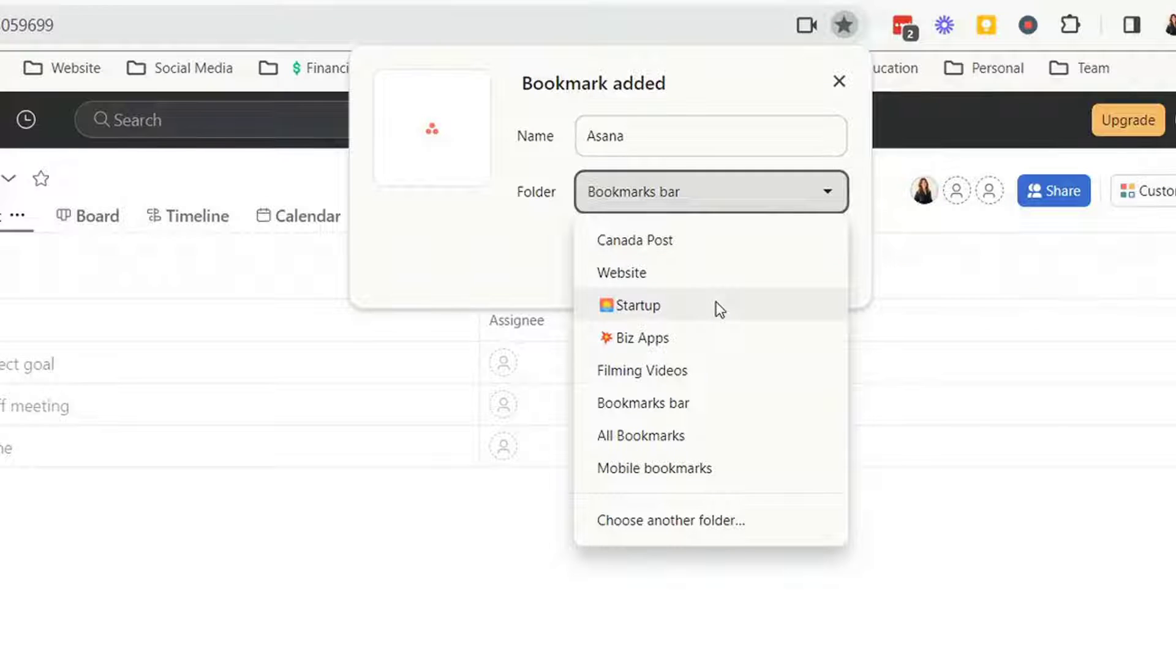
pyautogui.click(716, 304)
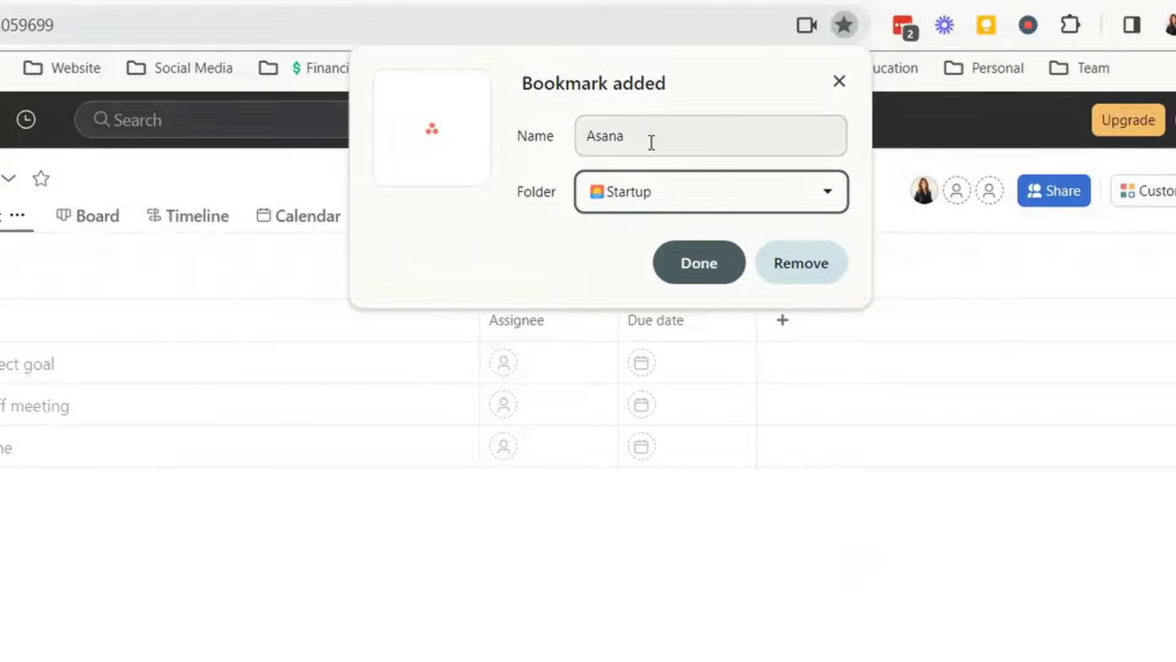
pyautogui.click(711, 265)
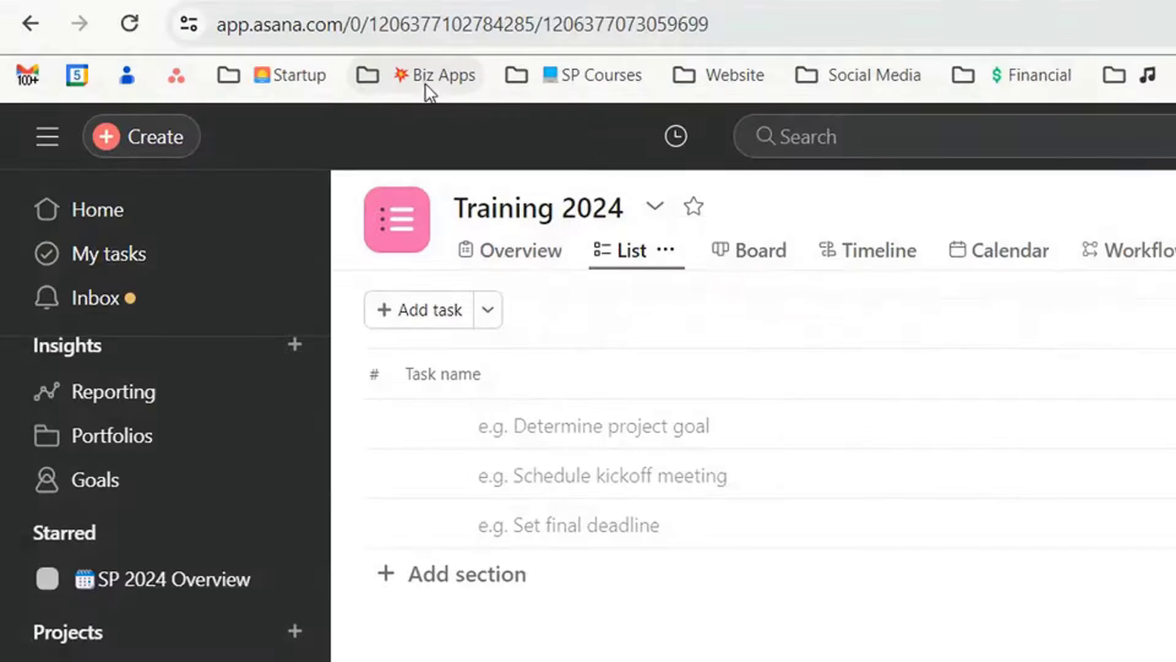
# Step: Remove the duplicate Asana bookmark from Startup, then open Bookmark manager from that folder's menu
pyautogui.click(290, 76)
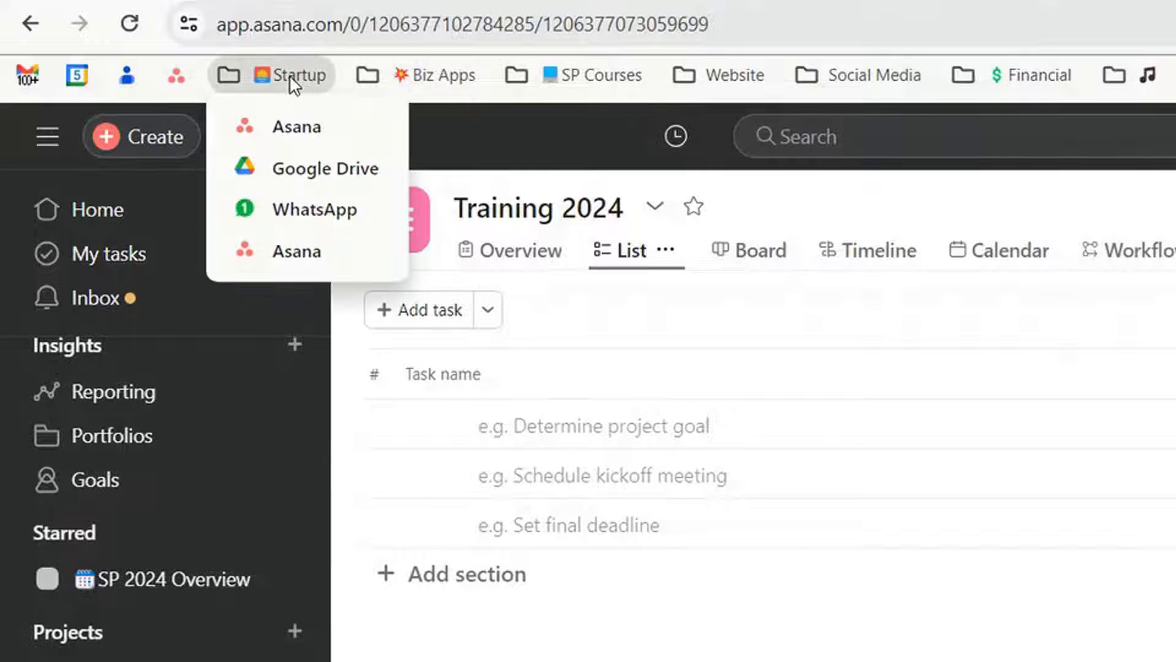
pyautogui.moveTo(288, 258); pyautogui.dragTo(306, 132)
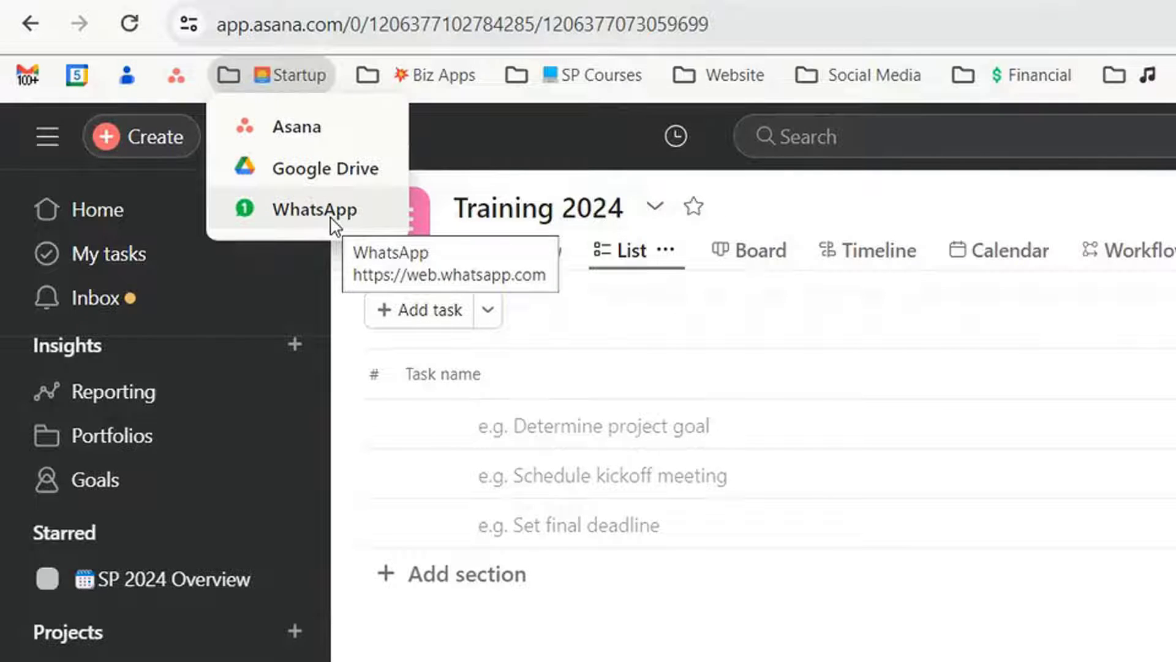
pyautogui.click(289, 75)
pyautogui.rightClick(289, 76)
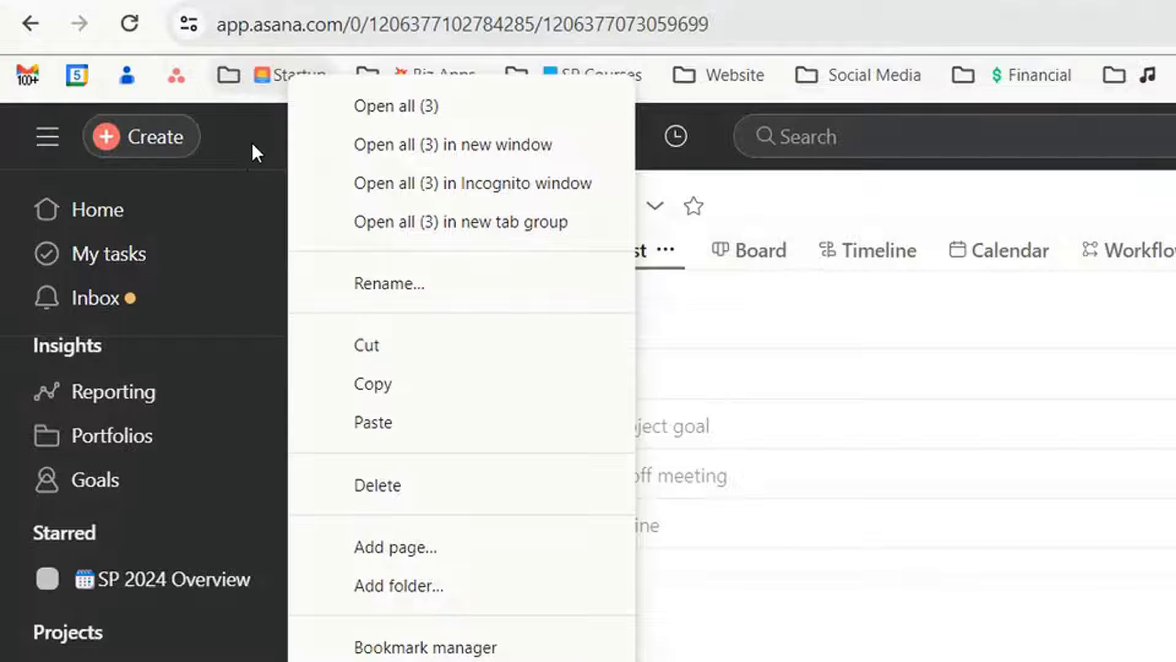
pyautogui.click(426, 647)
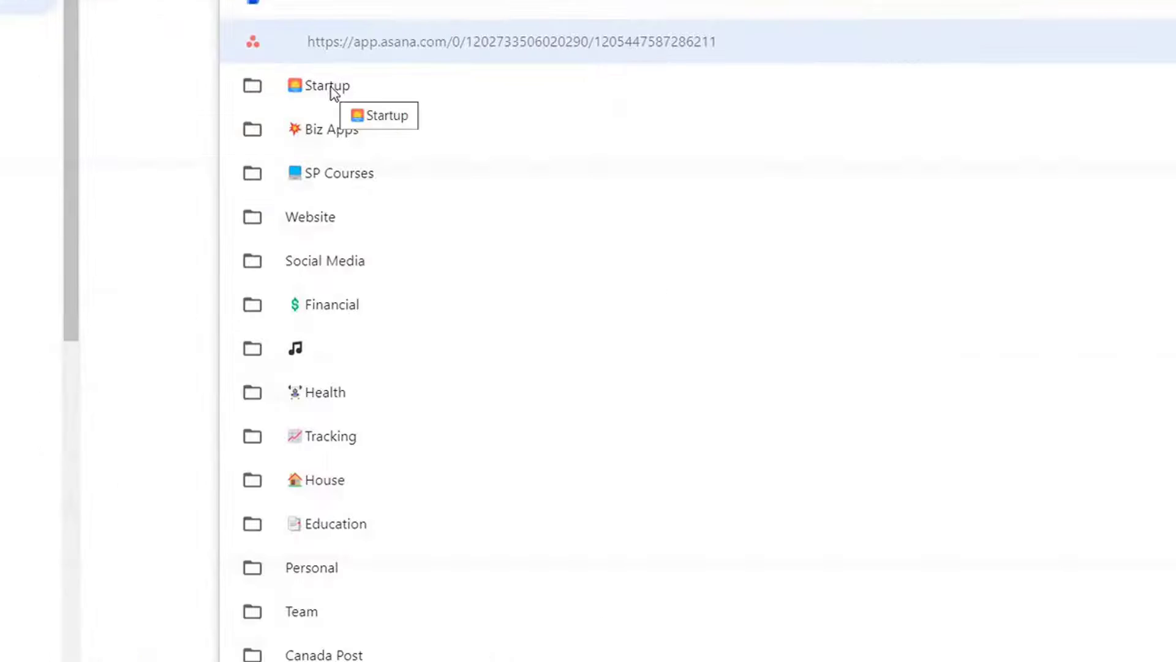
pyautogui.rightClick(334, 92)
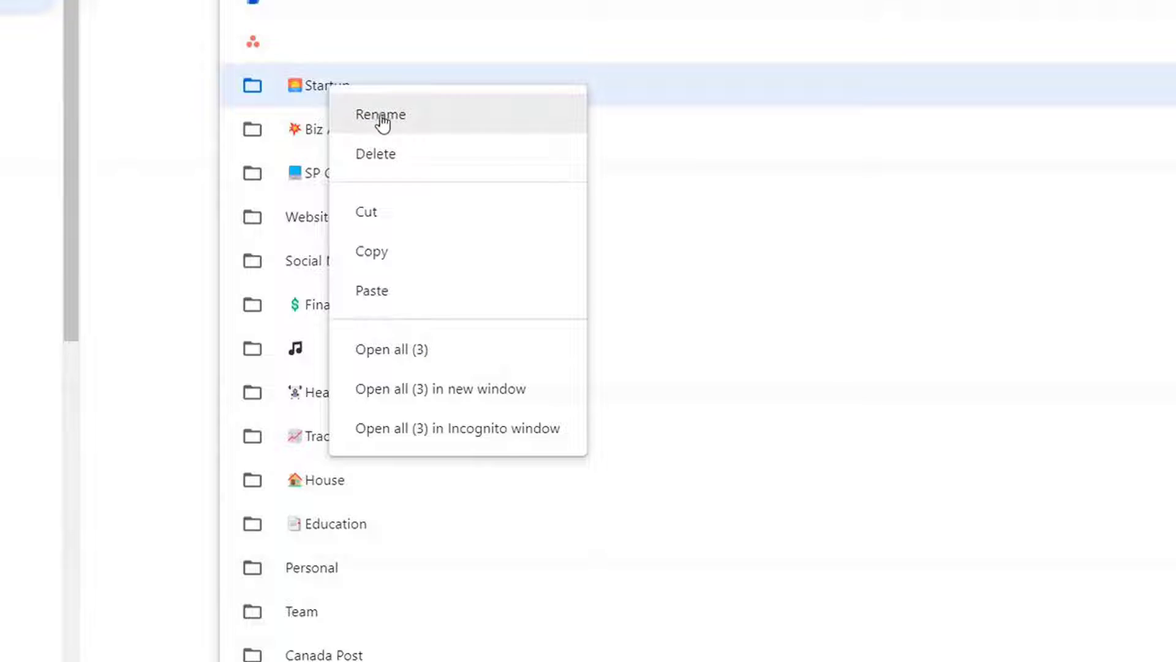
pyautogui.click(382, 118)
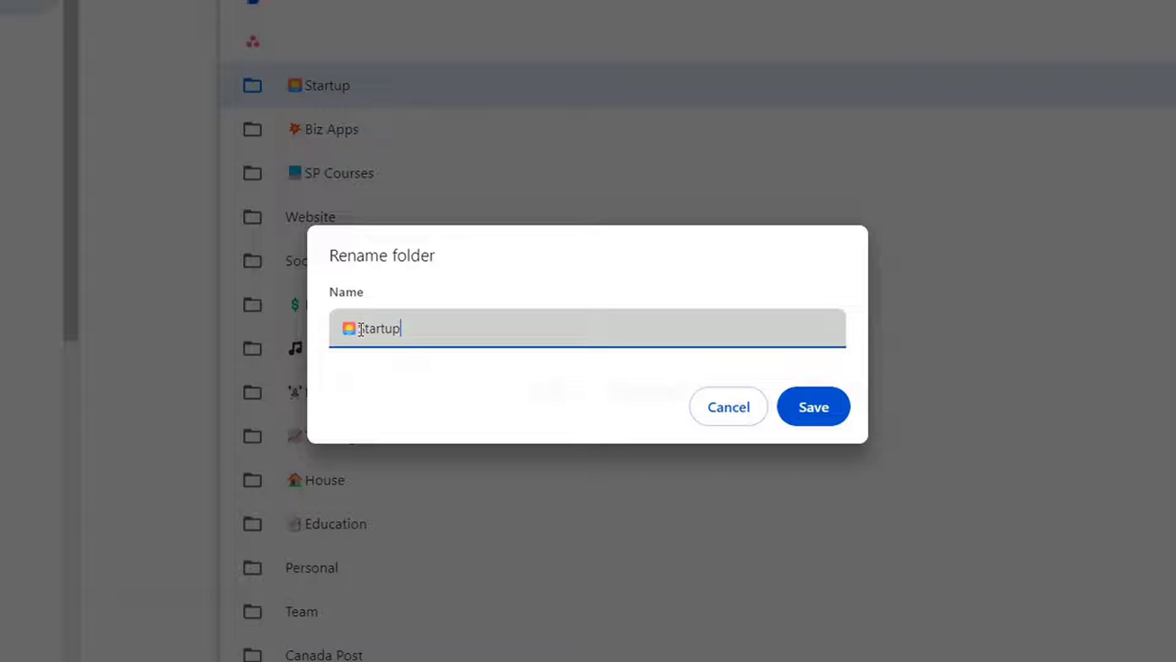
pyautogui.moveTo(360, 329); pyautogui.dragTo(273, 337)
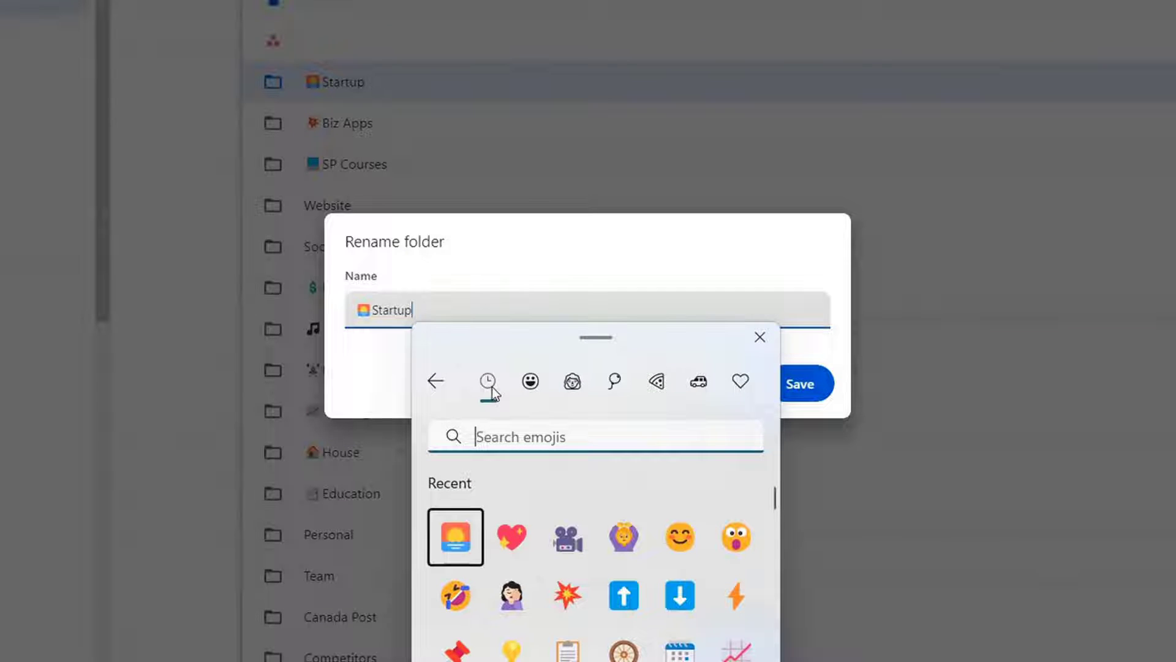
pyautogui.click(464, 539)
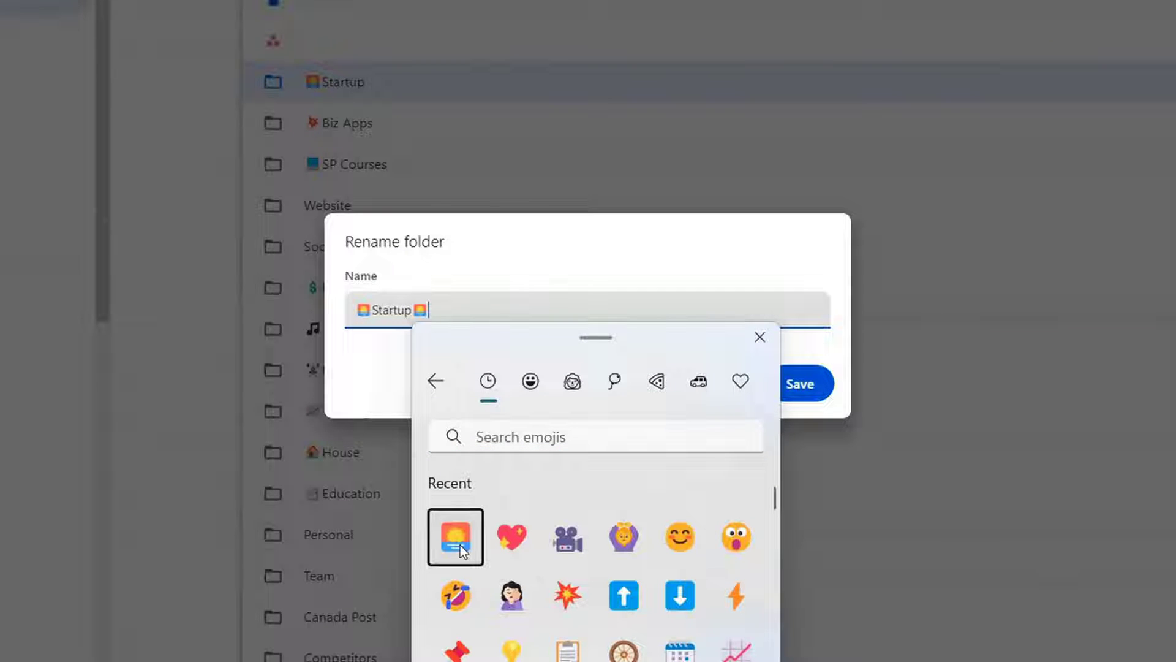
pyautogui.click(523, 550)
pyautogui.click(572, 548)
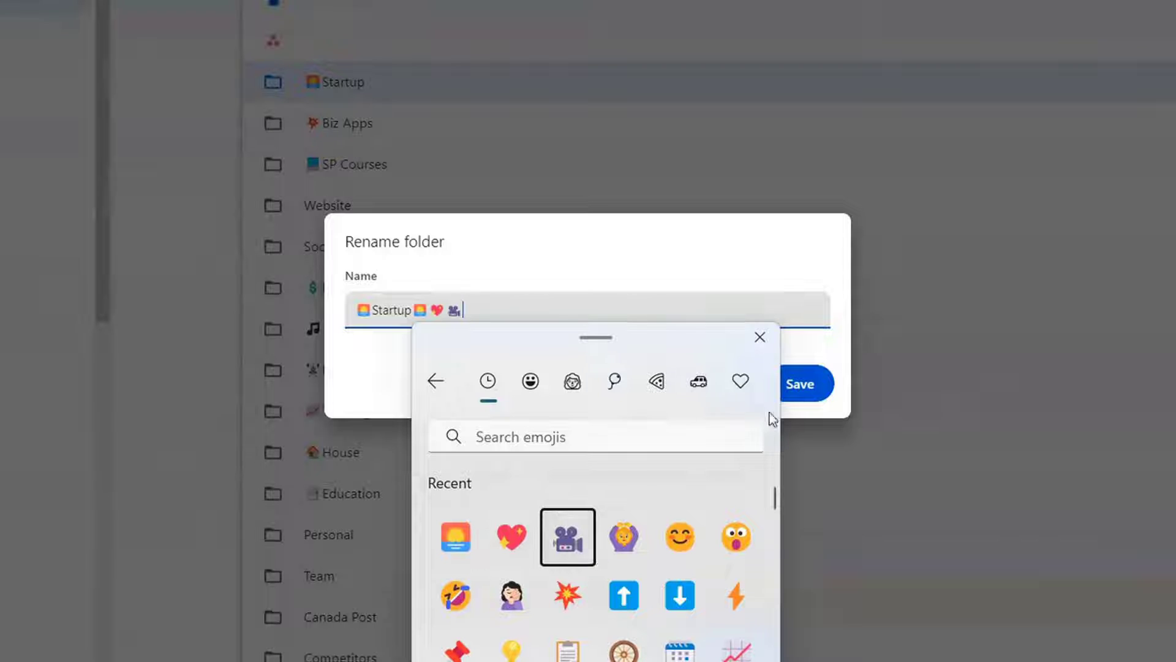
pyautogui.click(759, 337)
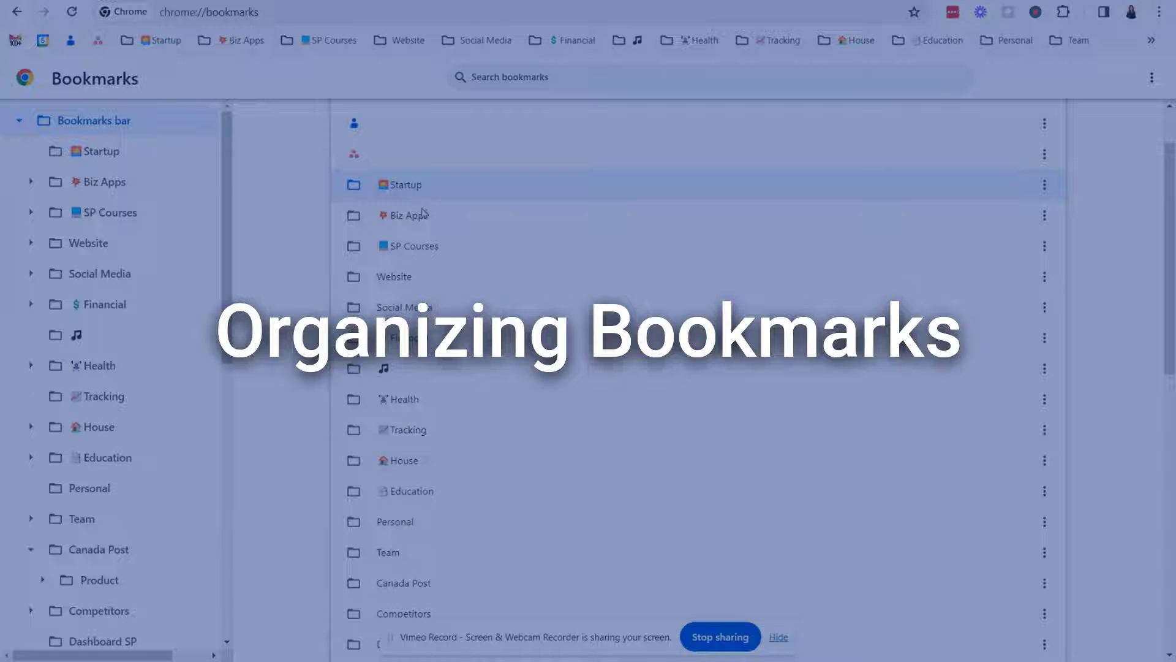
pyautogui.moveTo(423, 213); pyautogui.dragTo(439, 269)
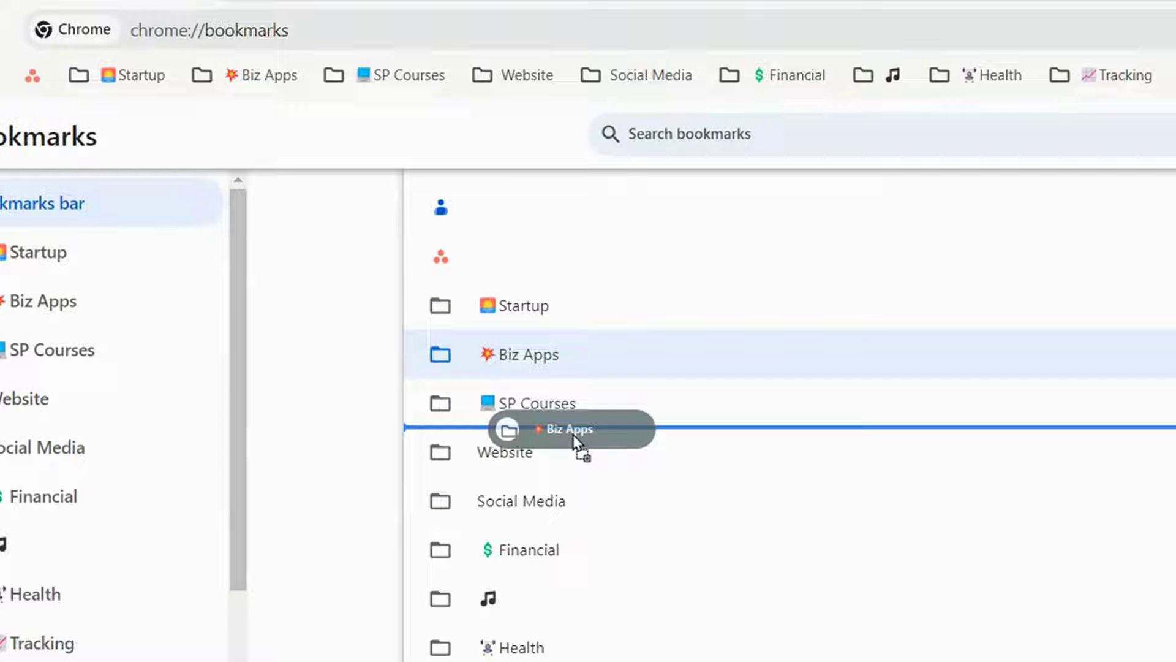
pyautogui.moveTo(574, 436); pyautogui.dragTo(572, 435)
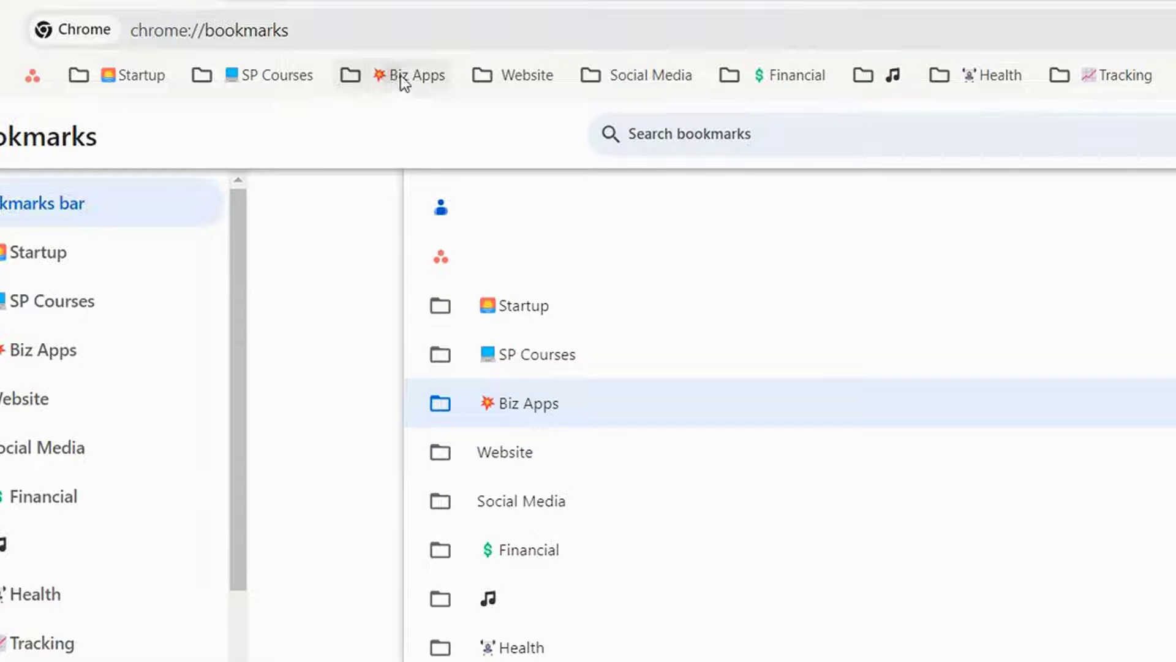
pyautogui.moveTo(403, 81); pyautogui.dragTo(184, 86)
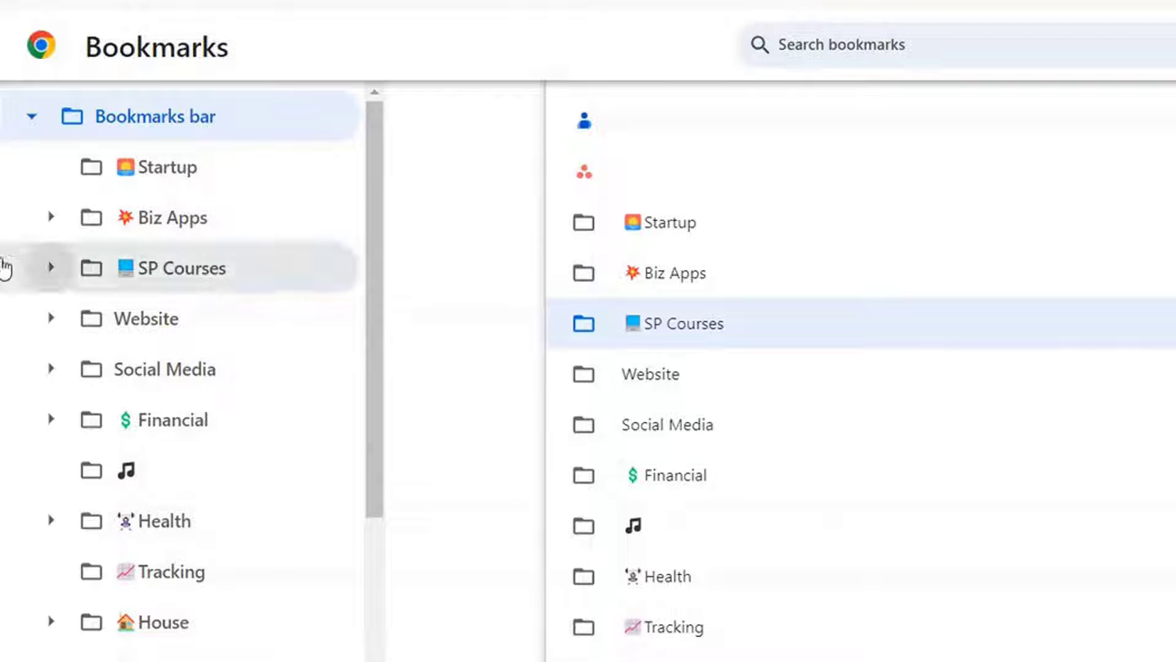
# Step: In the manager sidebar, expand Bookmarks bar, Biz Apps and SP Courses, then show SP Courses' contents
pyautogui.click(27, 123)
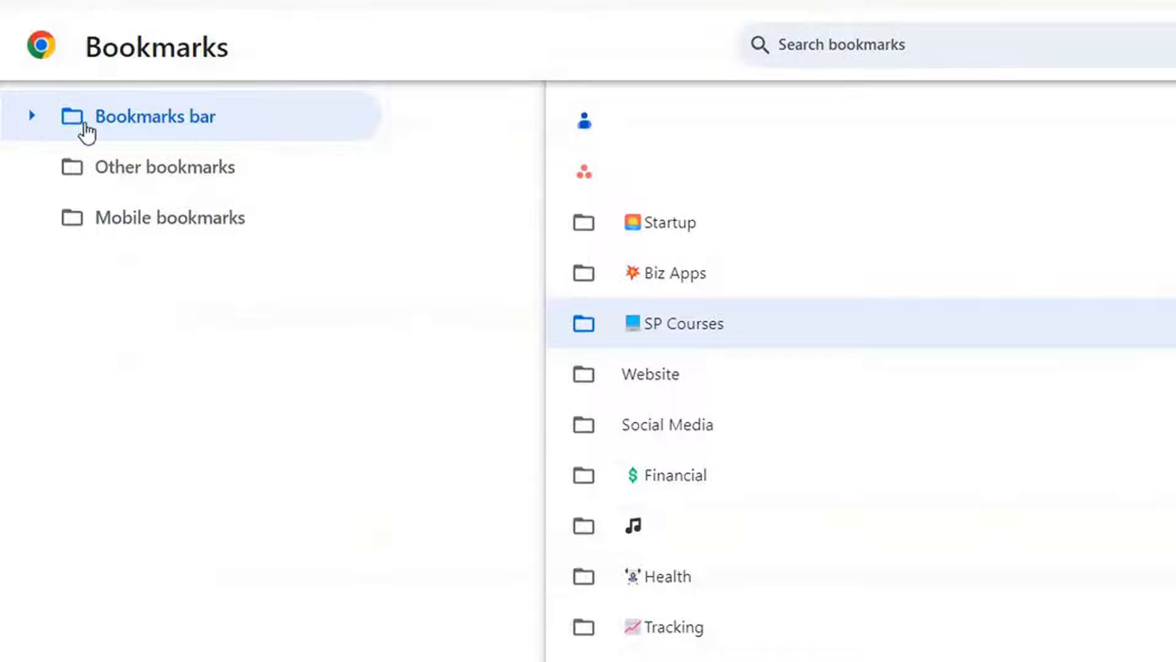
pyautogui.click(32, 120)
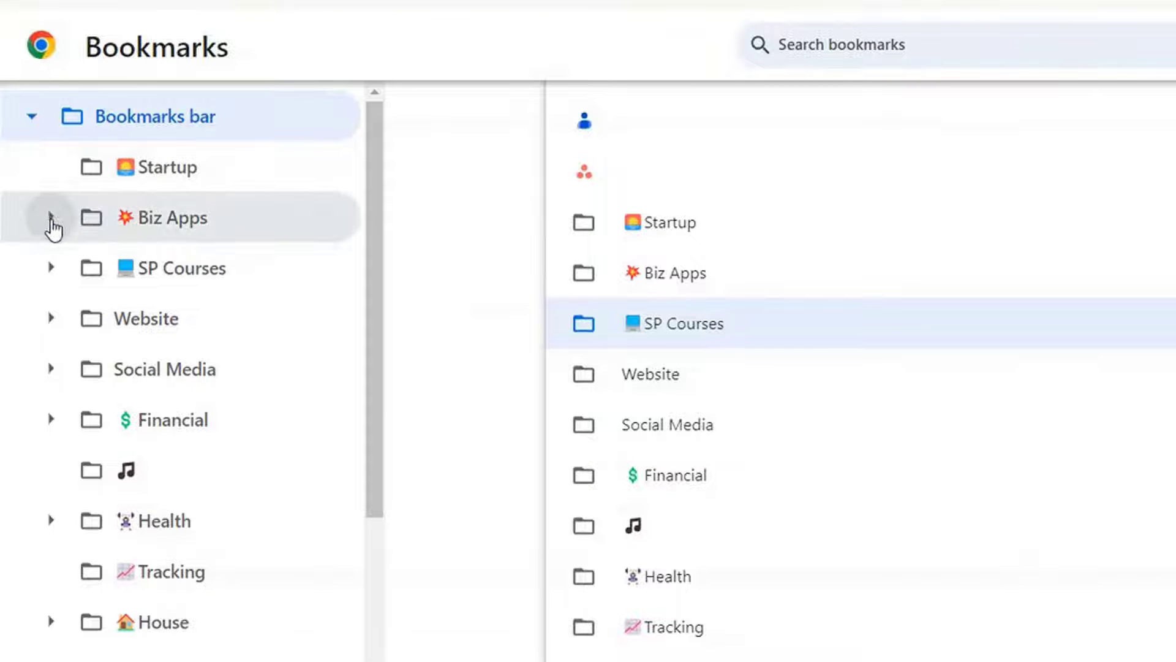
pyautogui.click(53, 220)
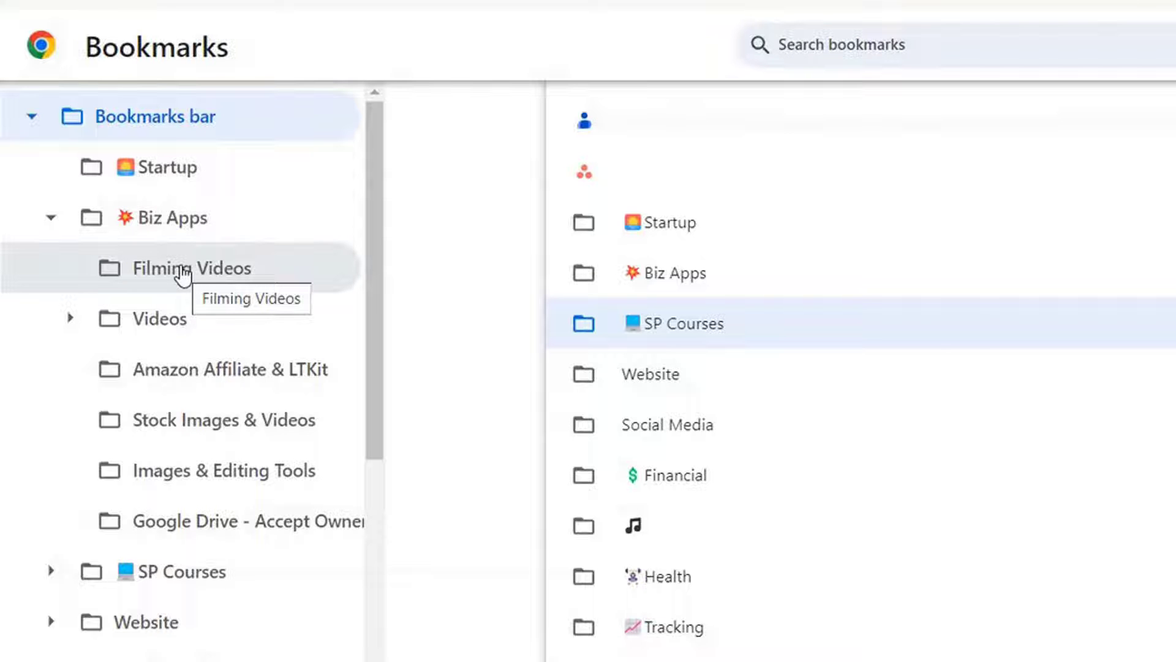
pyautogui.click(50, 573)
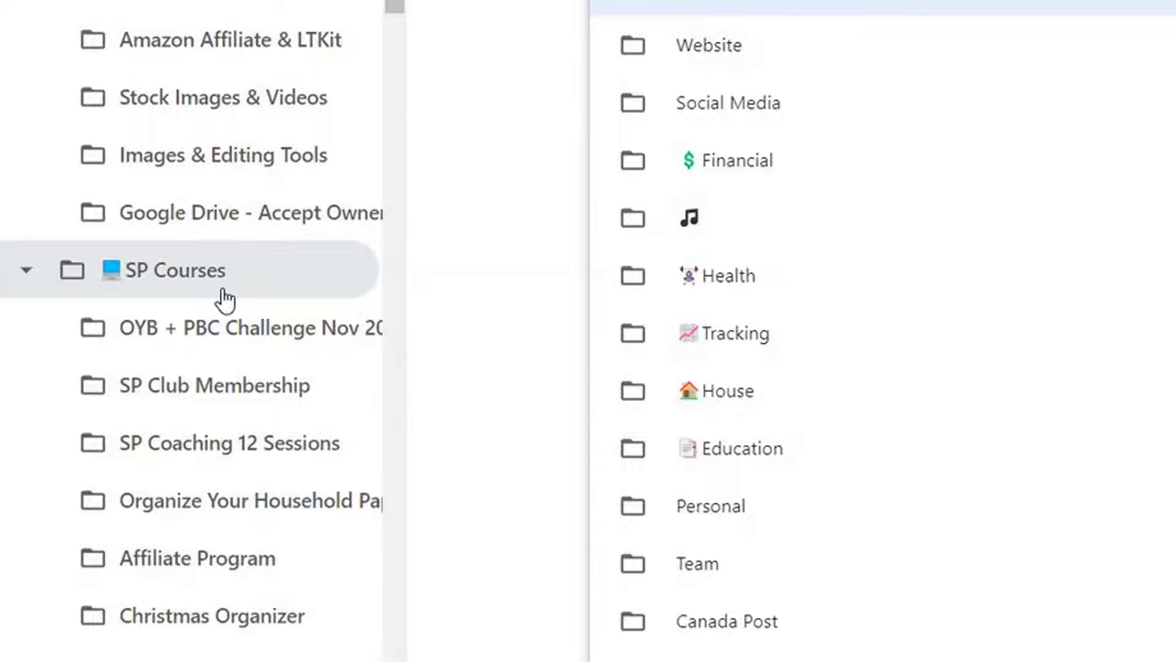
pyautogui.click(149, 341)
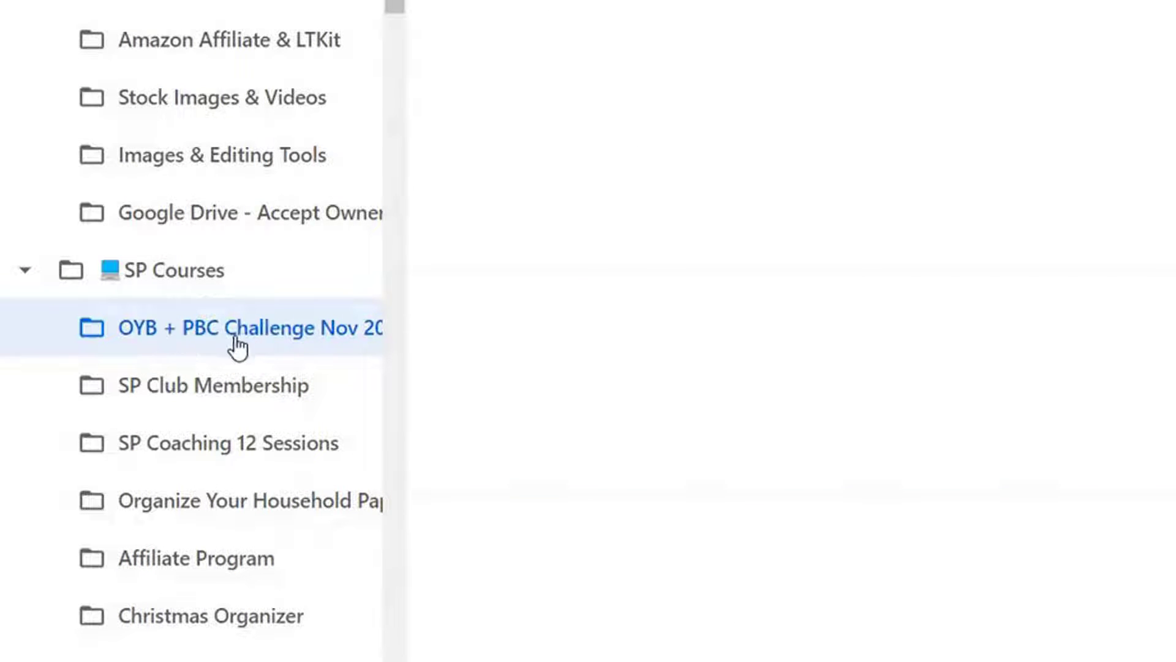
pyautogui.click(186, 279)
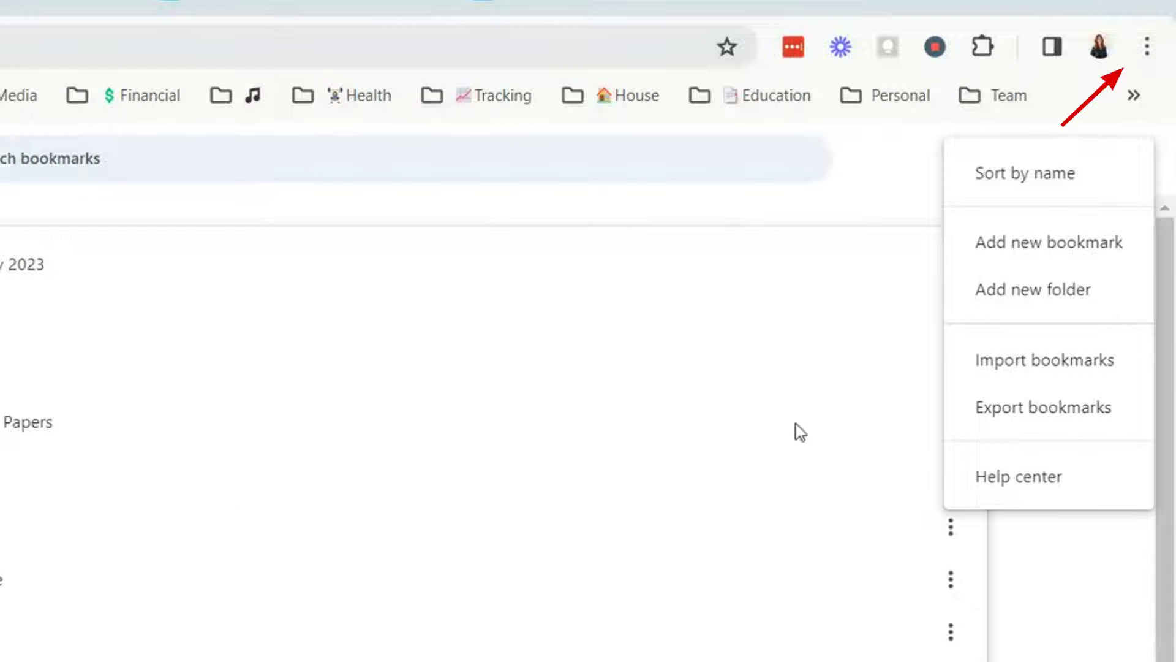
# Step: Add a new folder named TEST inside the SP Courses folder
pyautogui.click(1053, 300)
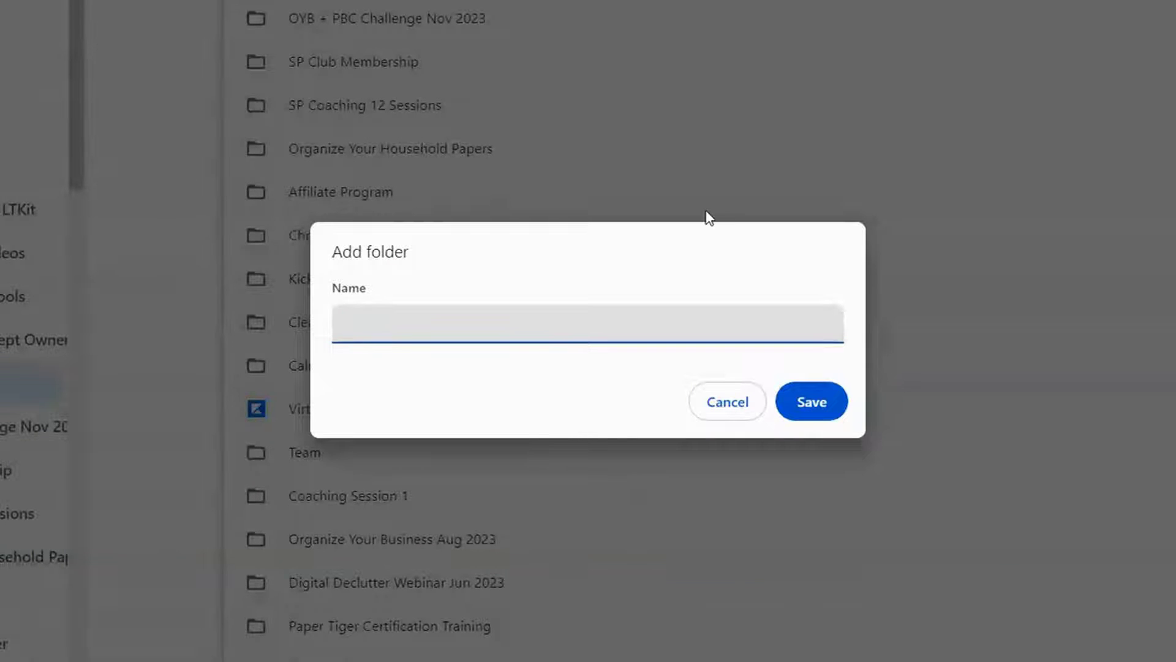
pyautogui.write('TEST')
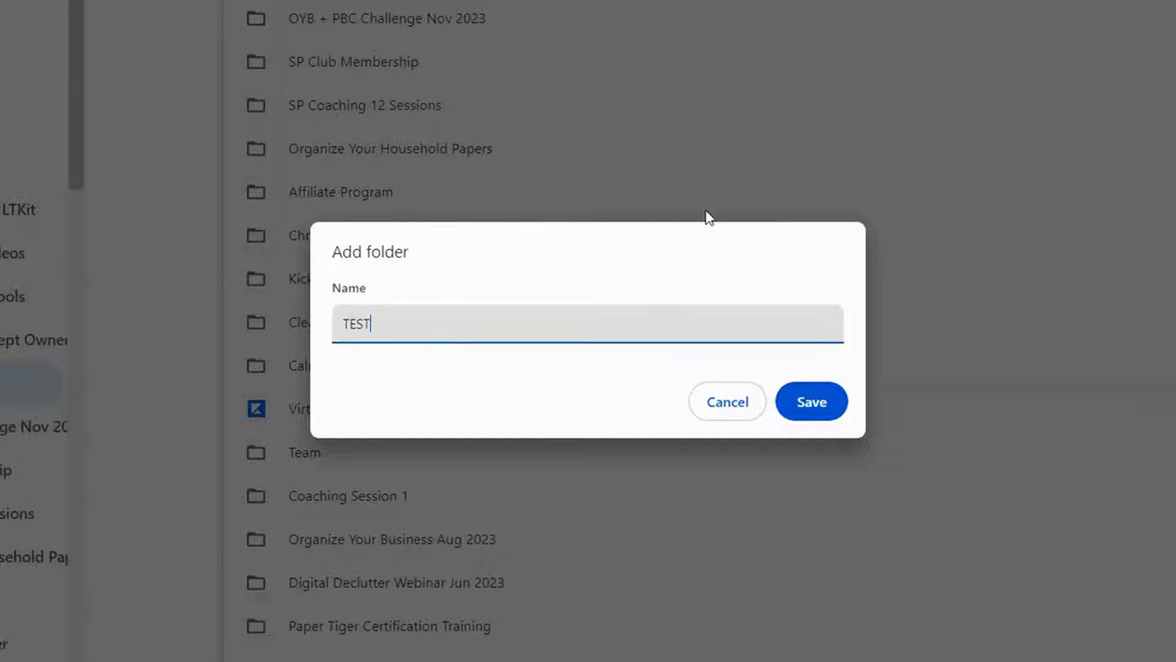
pyautogui.click(816, 406)
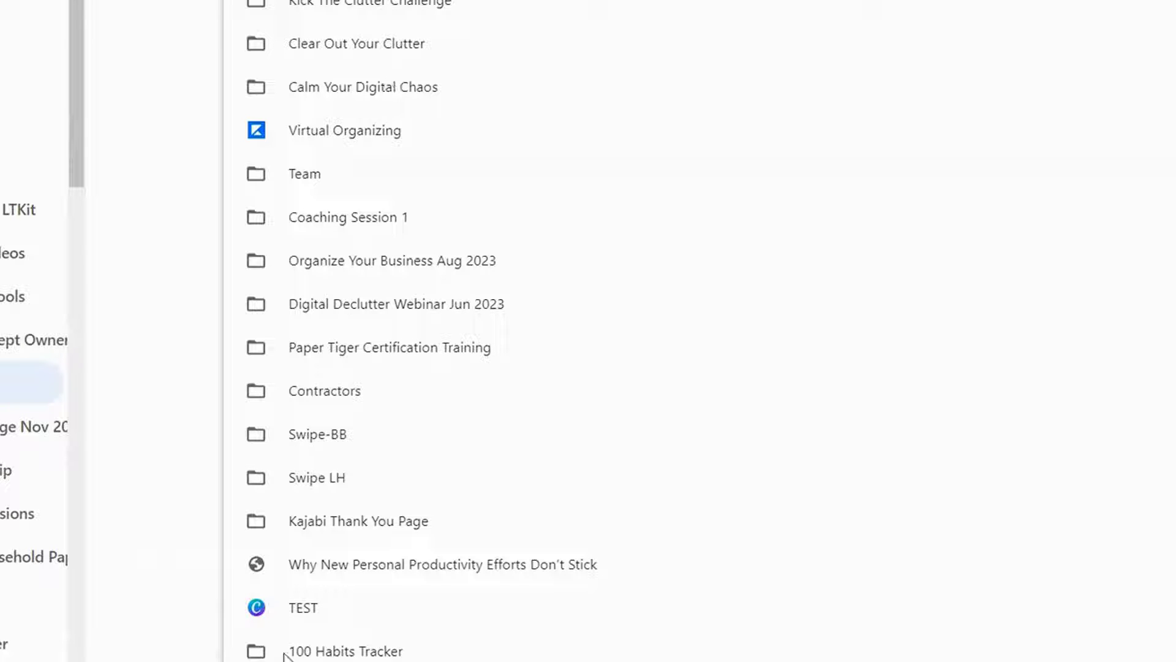
# Step: Move the TEST folder to second place in SP Courses and put the TEST bookmark inside it
pyautogui.moveTo(313, 619); pyautogui.dragTo(328, 38)
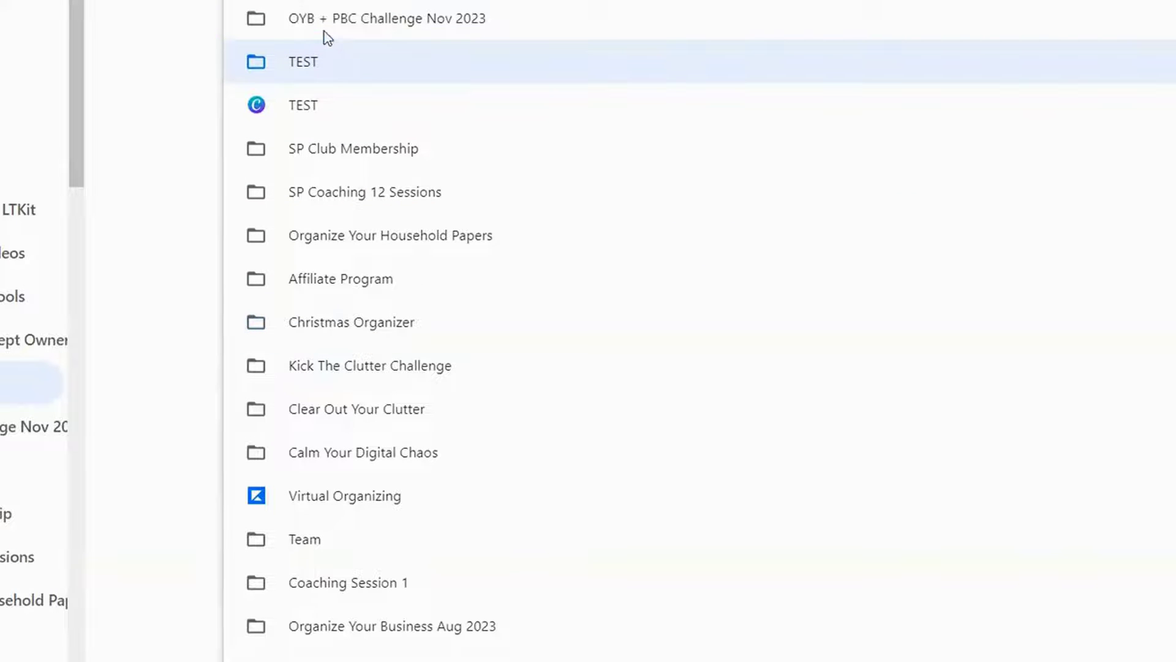
pyautogui.moveTo(300, 110); pyautogui.dragTo(337, 63)
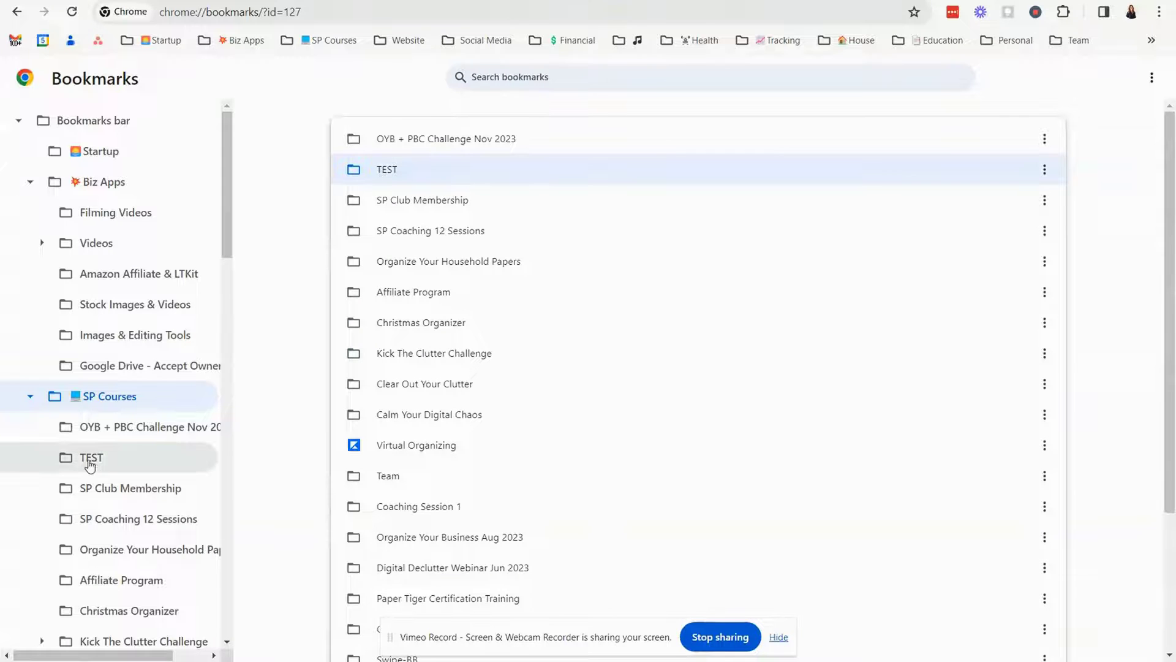
pyautogui.moveTo(87, 460)
pyautogui.mouseDown()
pyautogui.moveTo(92, 435)
pyautogui.moveTo(98, 461)
pyautogui.mouseUp()
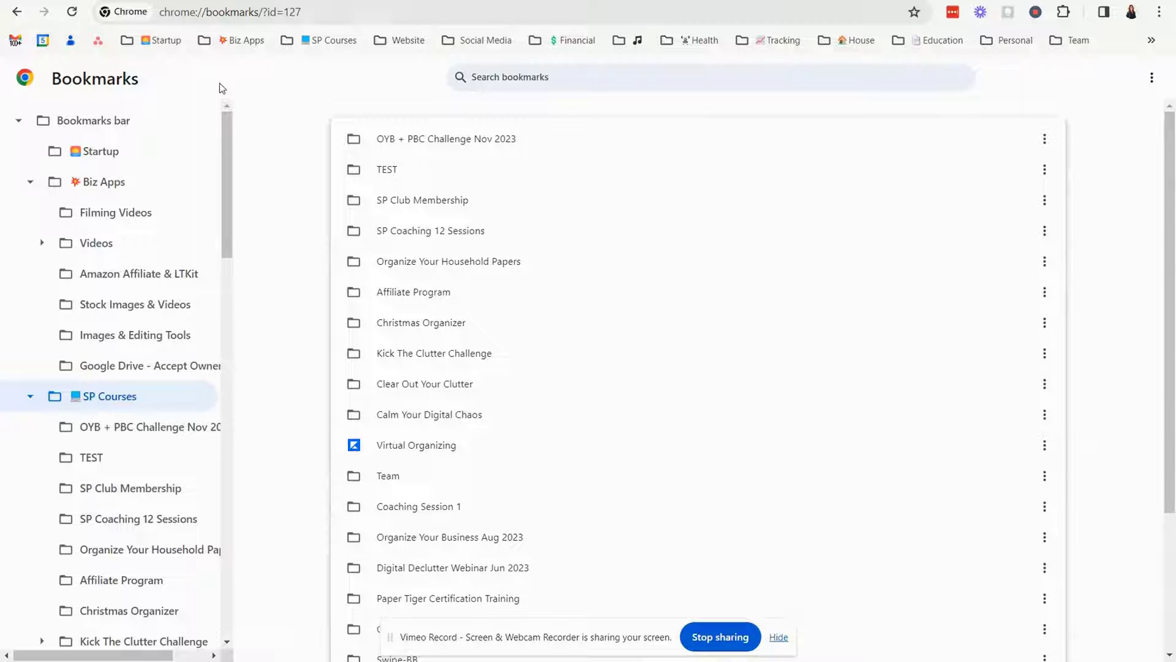
pyautogui.moveTo(314, 46); pyautogui.dragTo(328, 131)
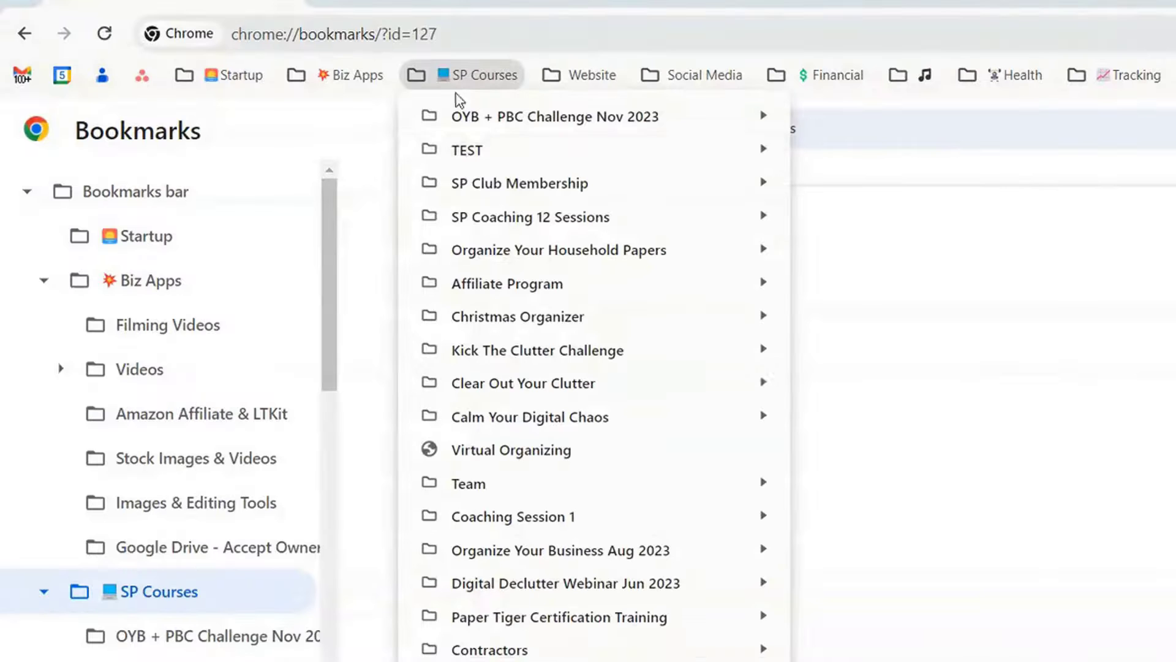
pyautogui.moveTo(476, 209); pyautogui.dragTo(479, 149)
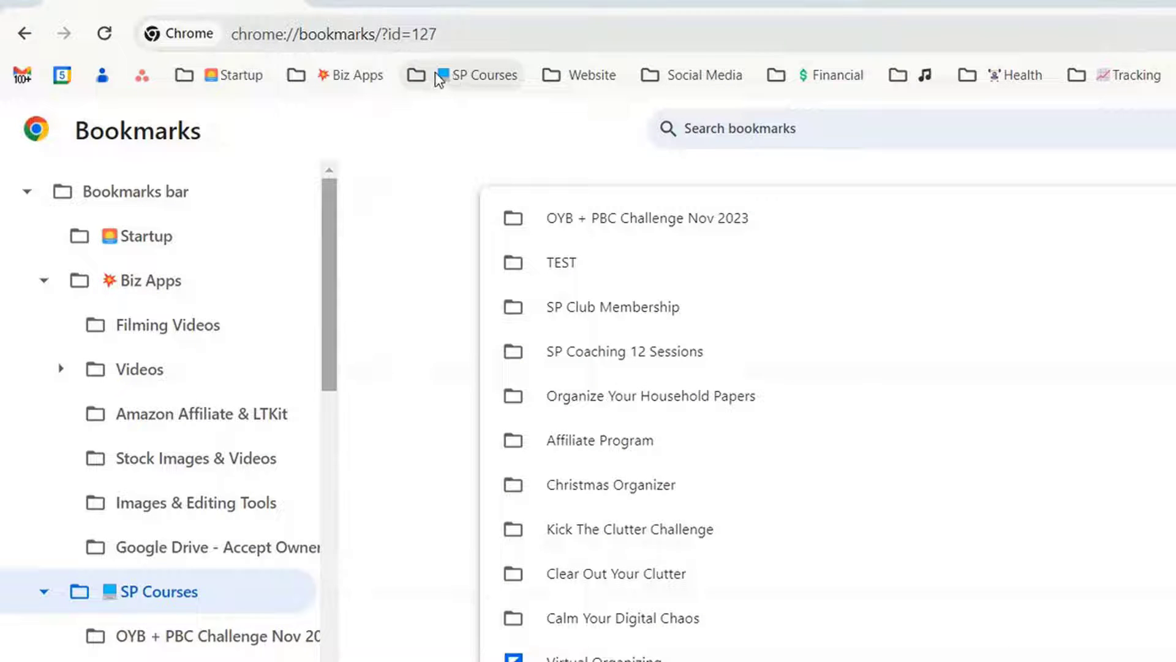
# Step: Bookmark the Training 2024 Asana page and expand SP Courses in the folder chooser
pyautogui.click(481, 75)
pyautogui.click(484, 77)
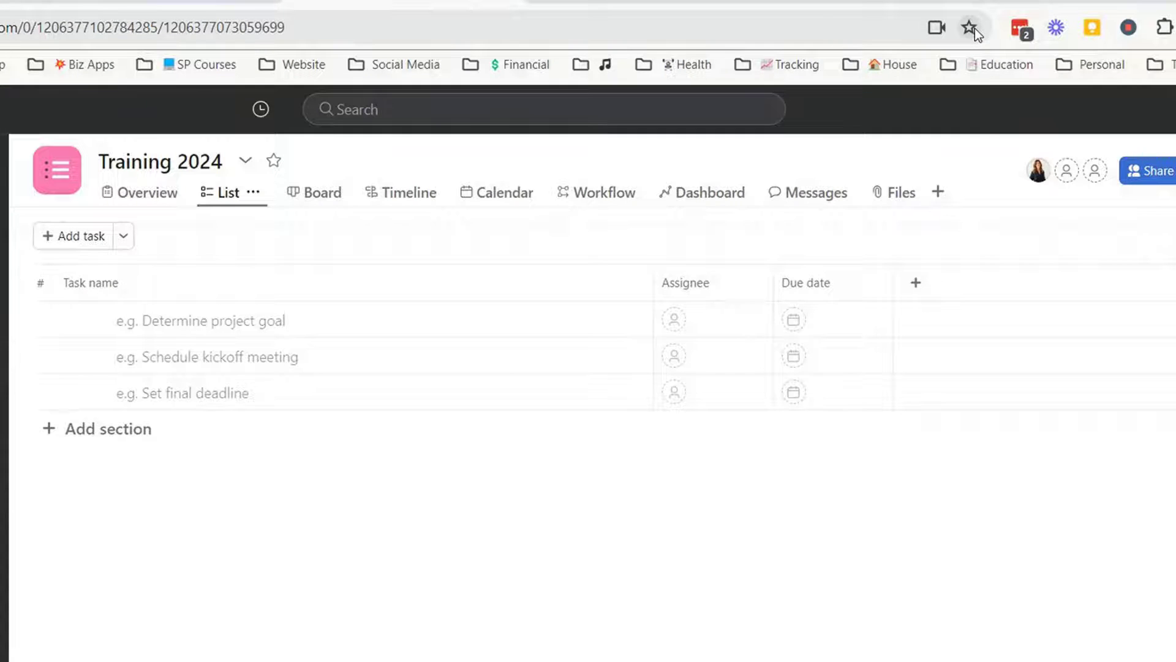
pyautogui.click(970, 28)
pyautogui.click(951, 172)
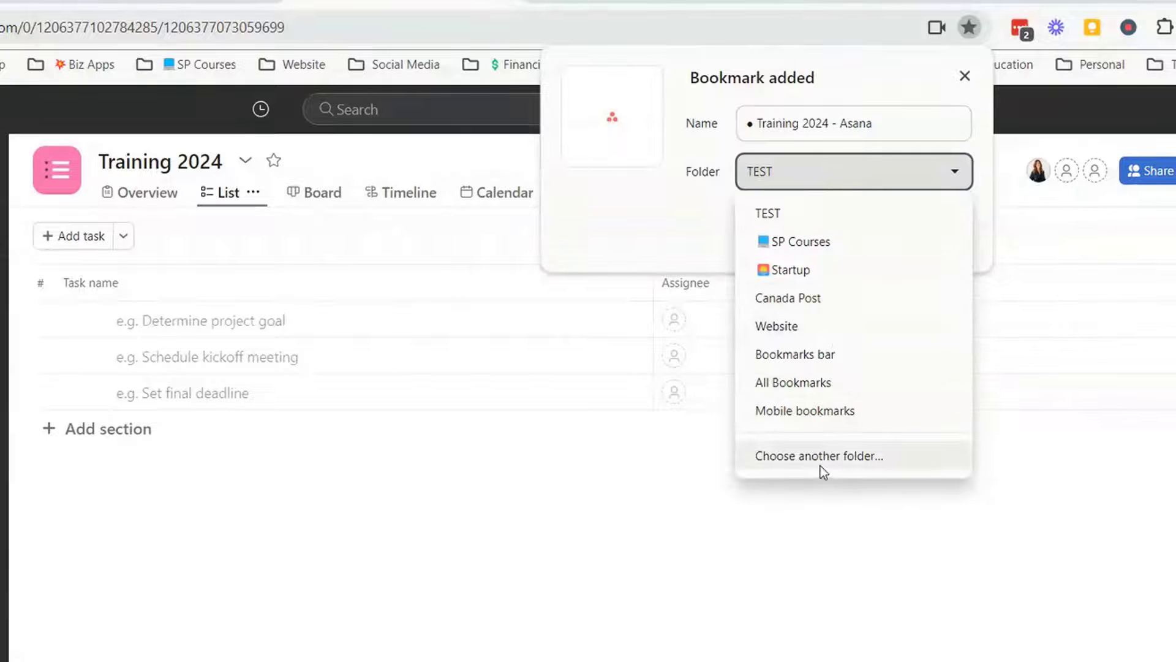
pyautogui.click(820, 460)
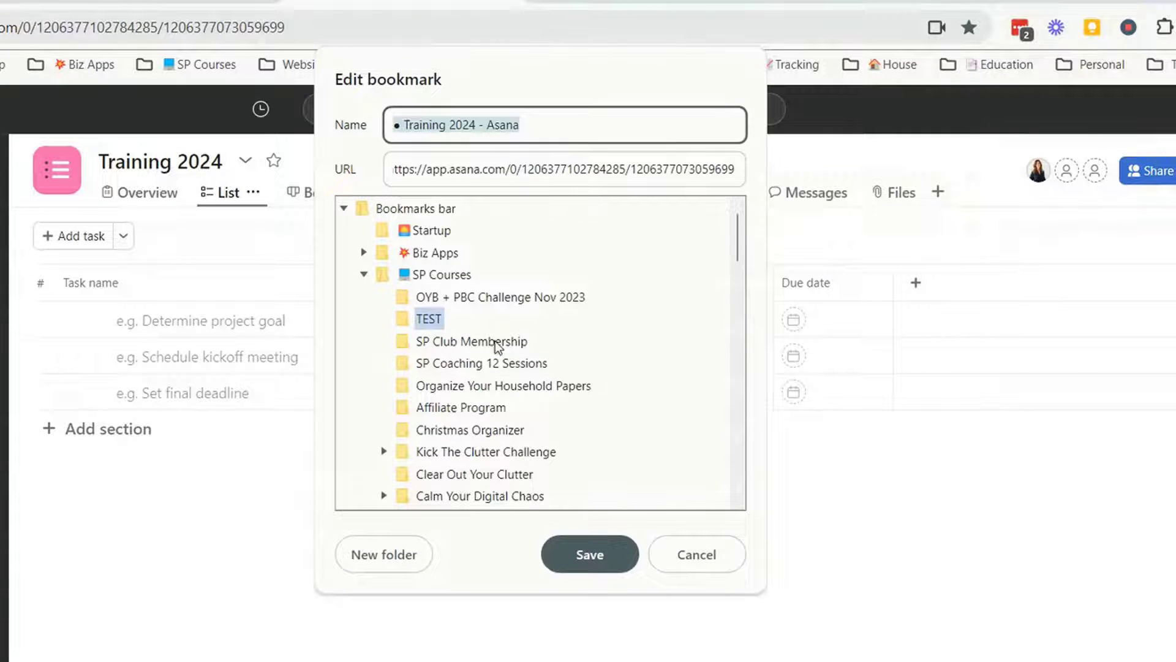
pyautogui.click(365, 275)
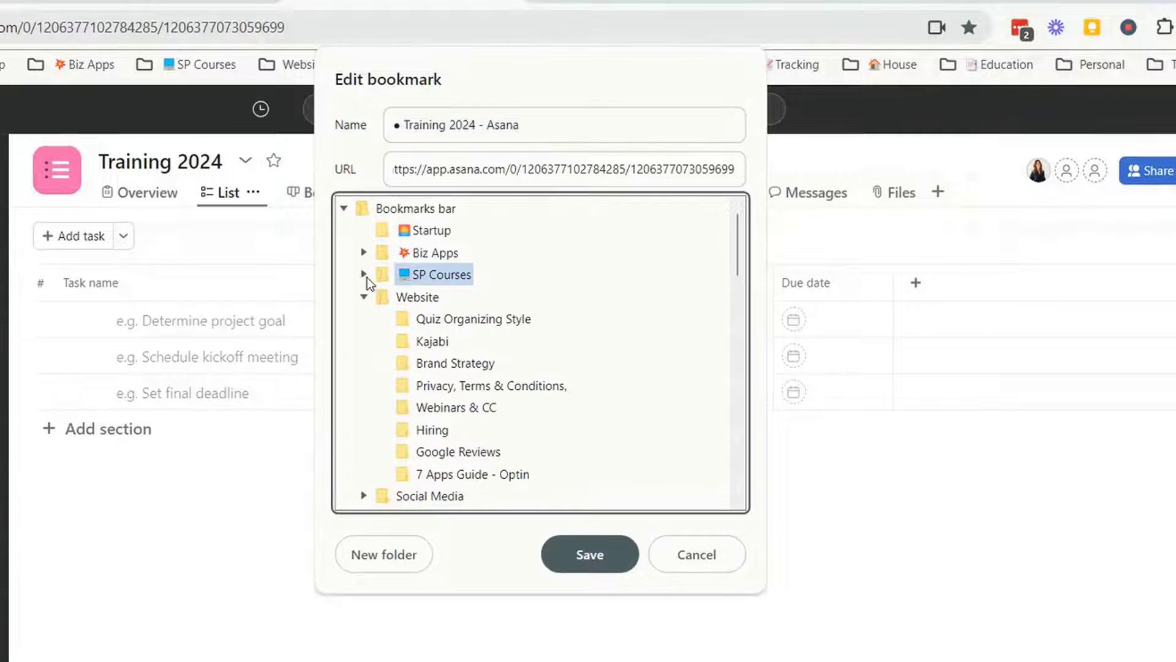
pyautogui.click(344, 209)
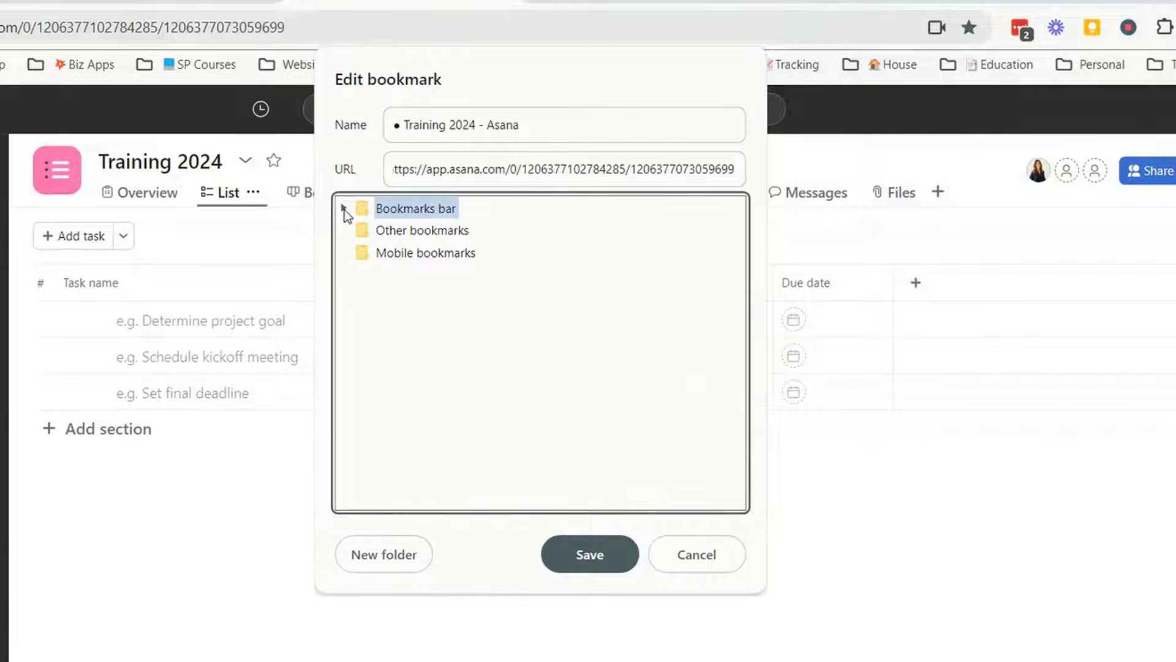
pyautogui.click(345, 208)
pyautogui.click(365, 297)
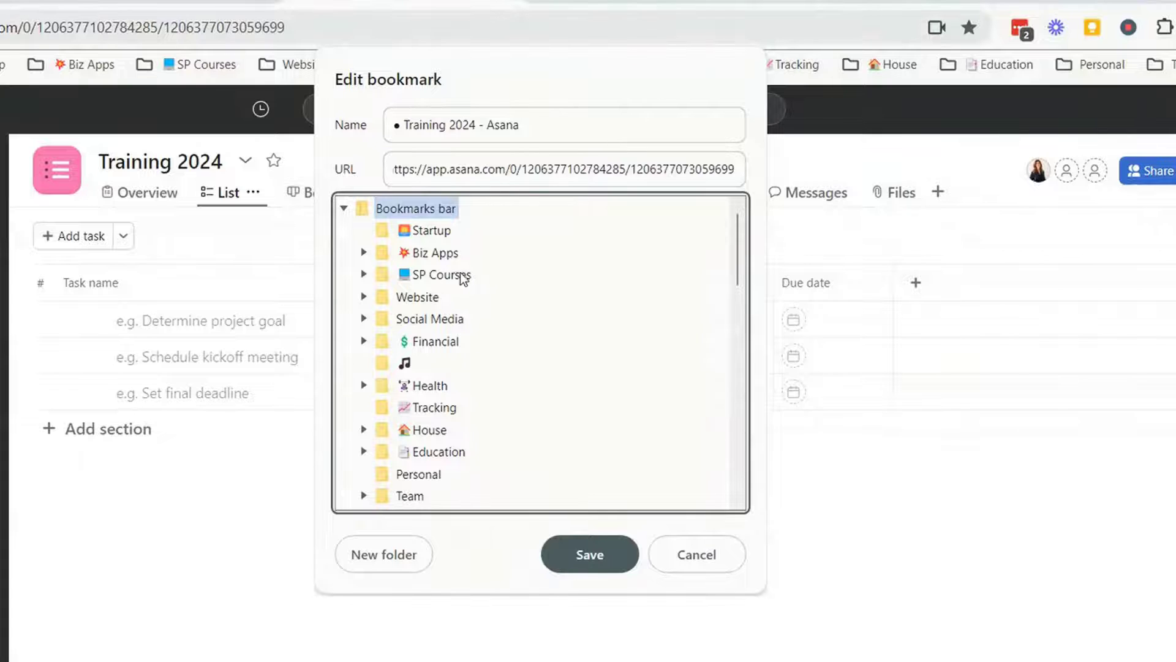
pyautogui.click(363, 274)
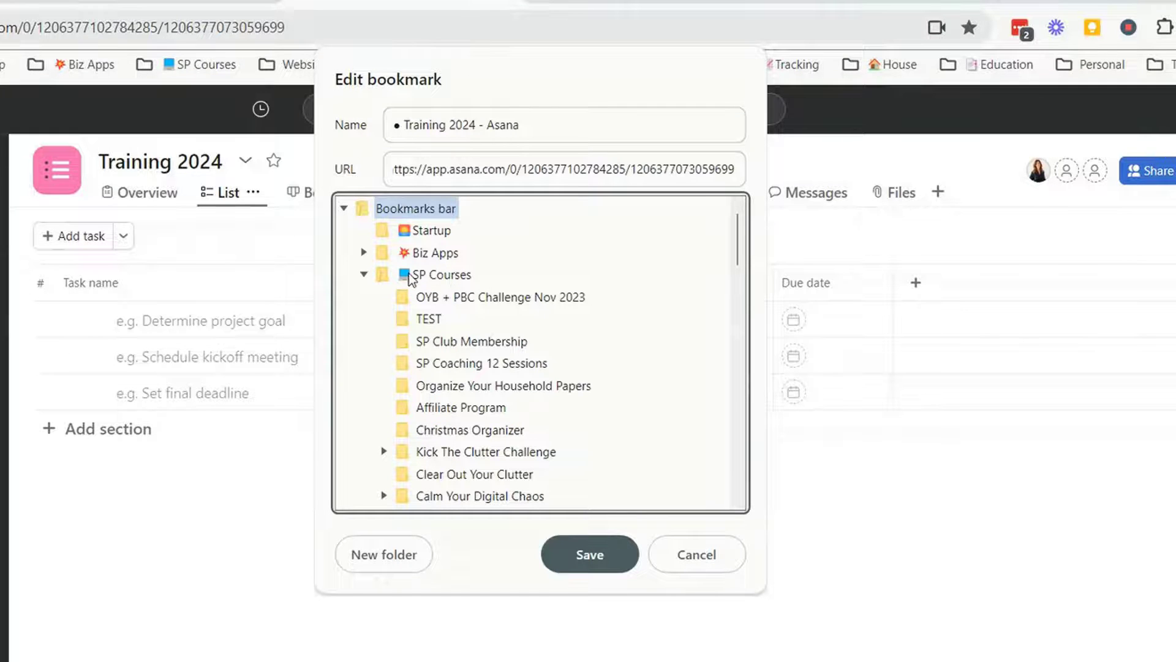
# Step: Create a TEST2 folder under SP Courses and save the bookmark into it
pyautogui.click(436, 274)
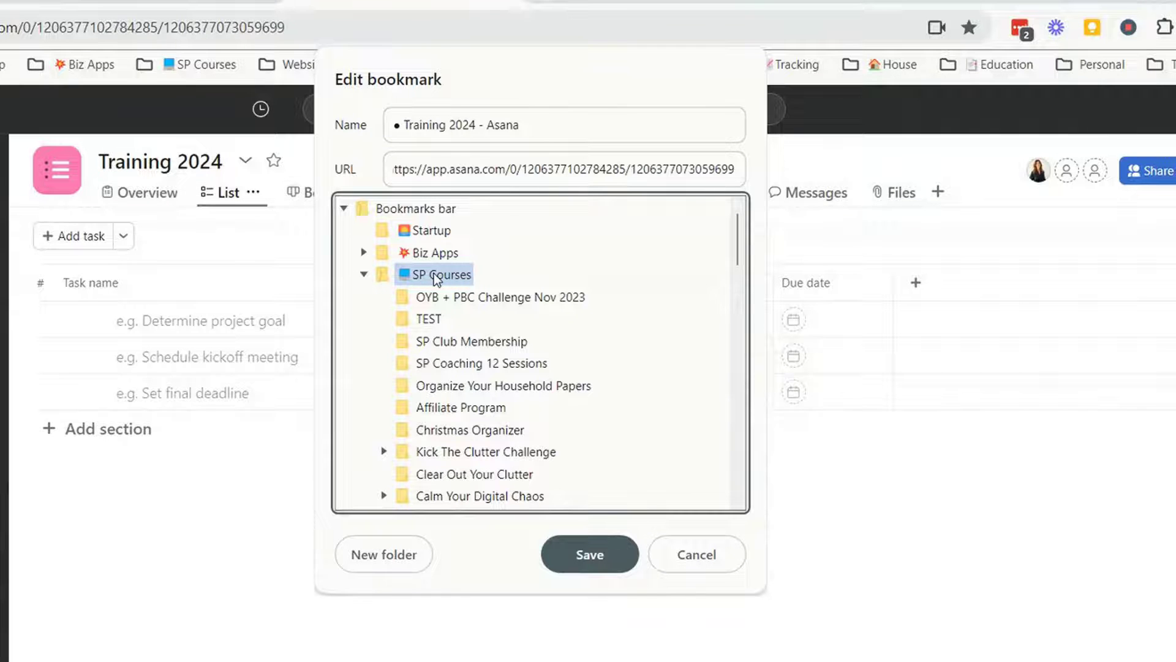
pyautogui.click(432, 209)
pyautogui.click(447, 275)
pyautogui.click(377, 557)
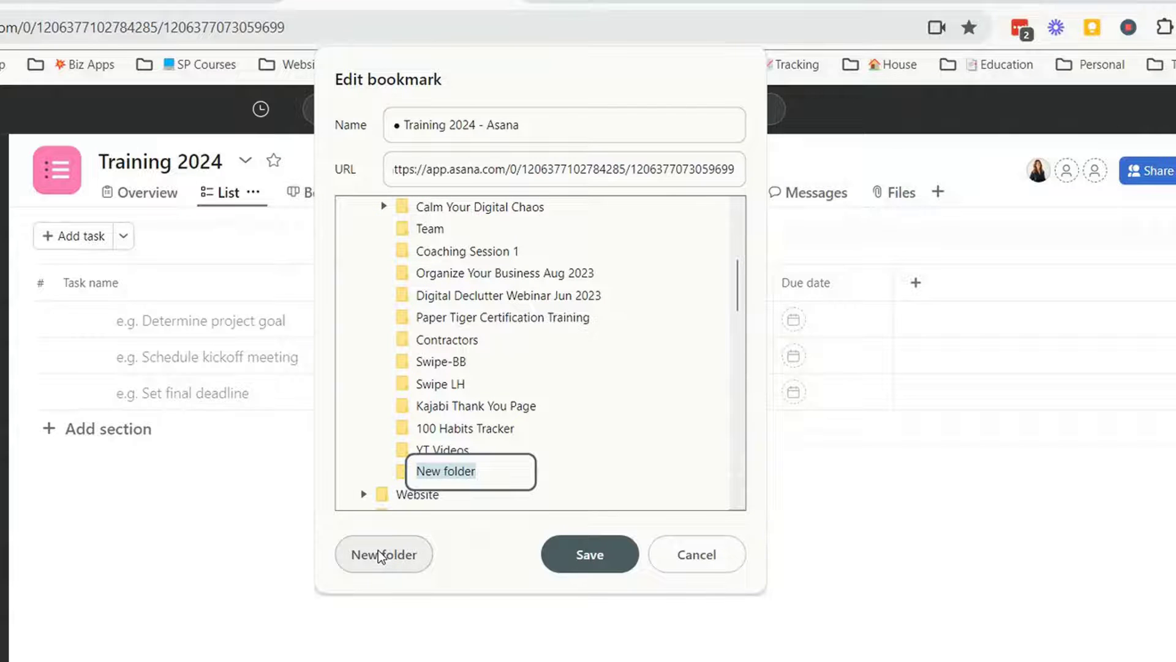
pyautogui.write('TEST')
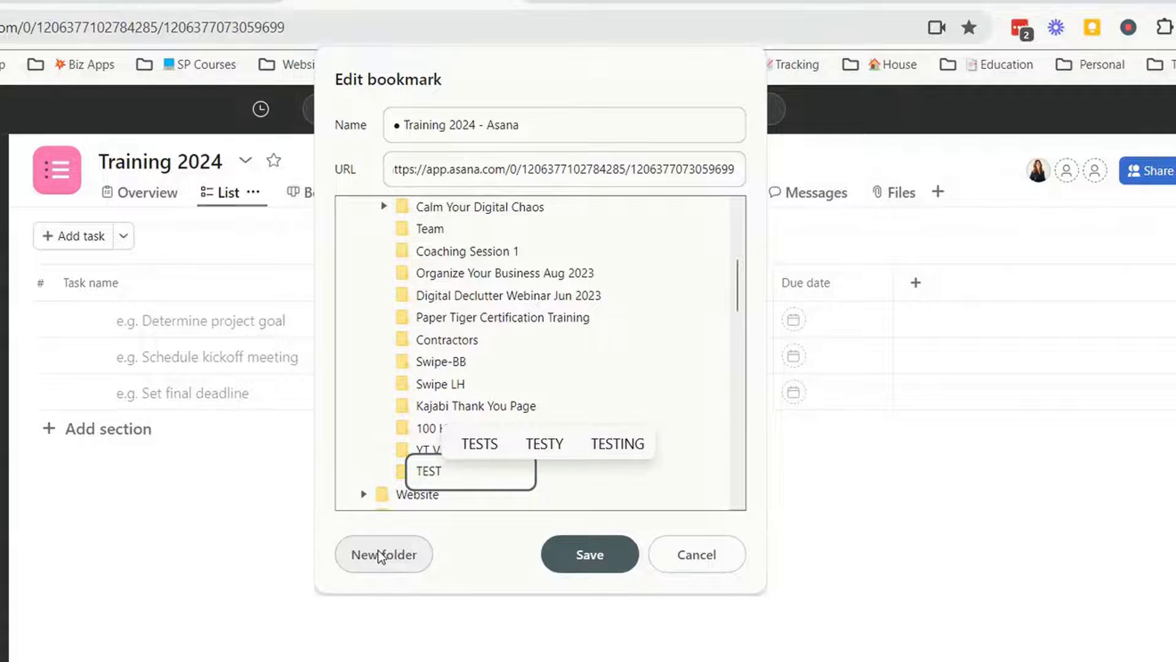
pyautogui.write('2')
pyautogui.click(600, 545)
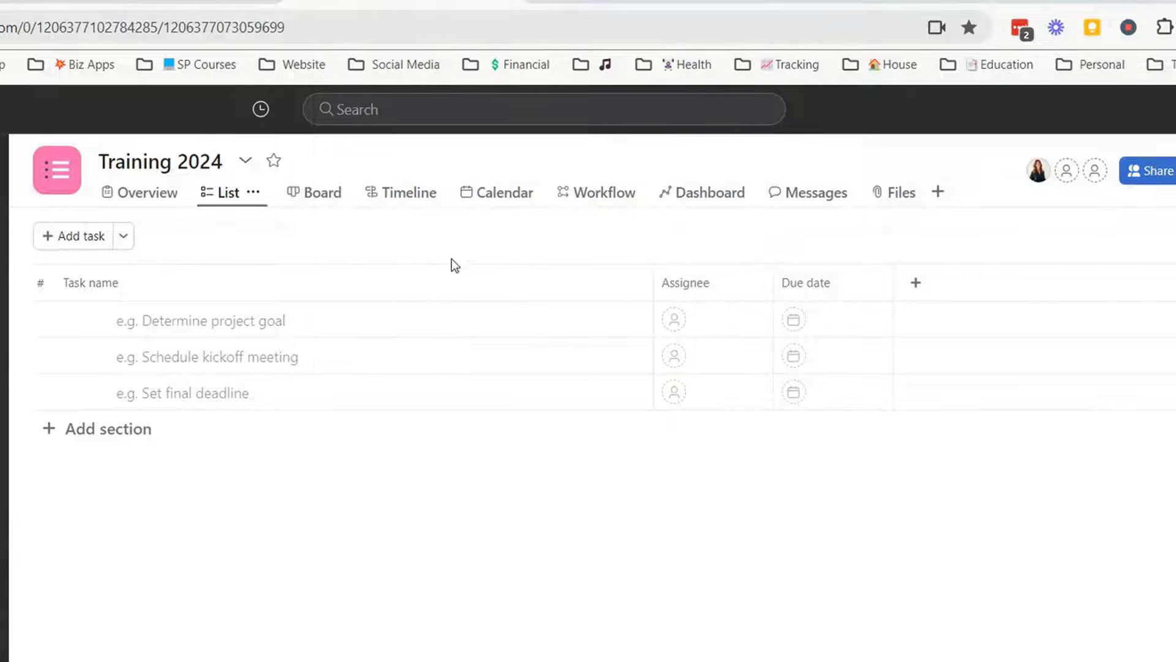
# Step: Drag TEST2 up to sit second in SP Courses, just above TEST
pyautogui.moveTo(290, 75); pyautogui.dragTo(274, 126)
pyautogui.click(181, 61)
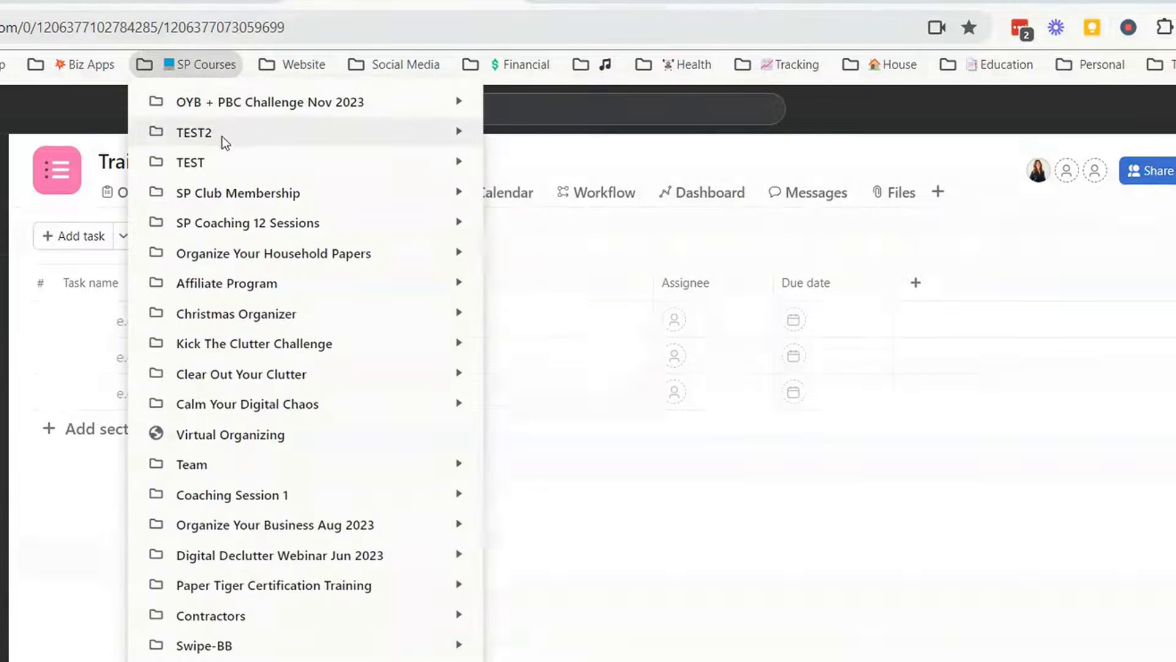
pyautogui.moveTo(223, 135)
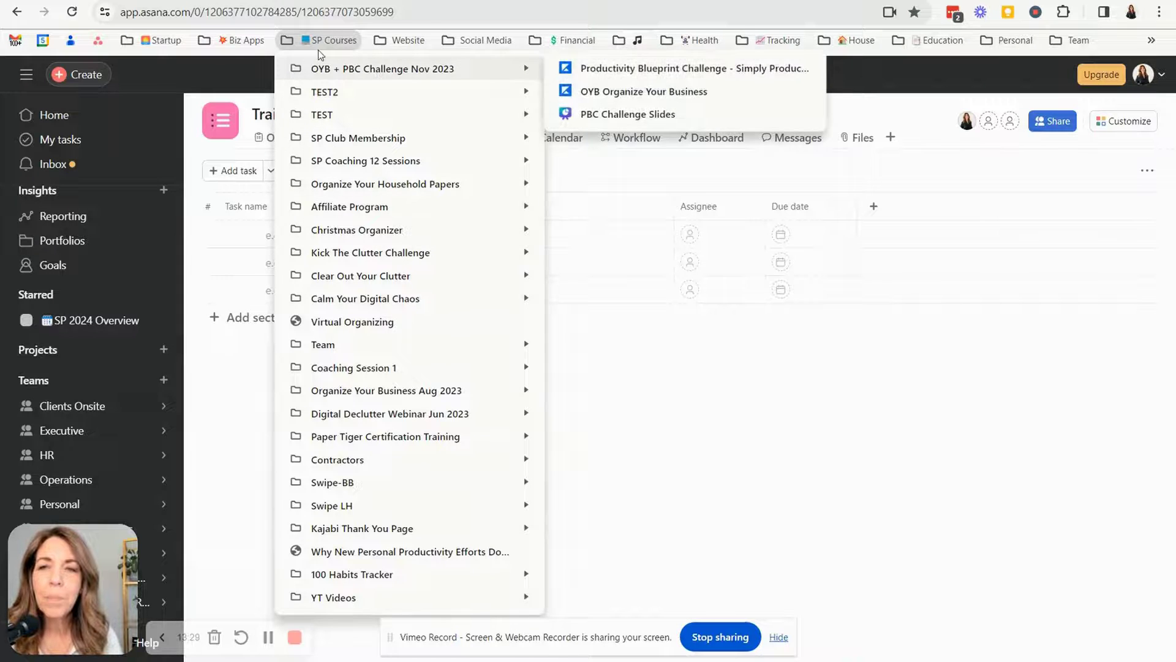
pyautogui.moveTo(401, 40)
pyautogui.moveTo(331, 40)
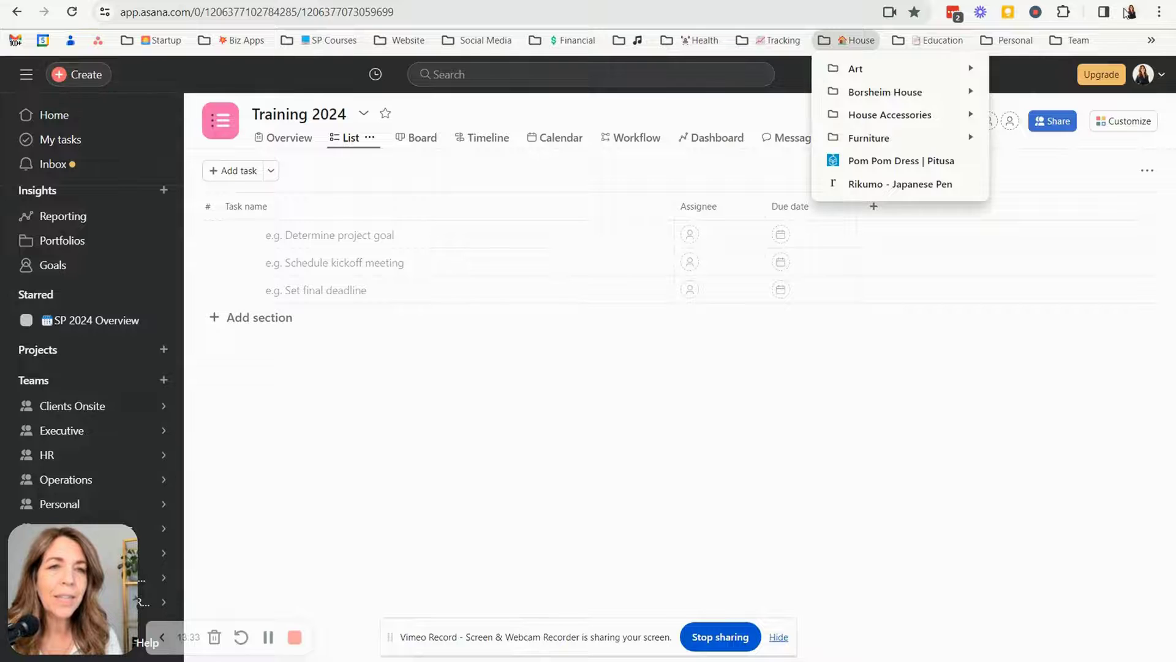
pyautogui.click(1160, 12)
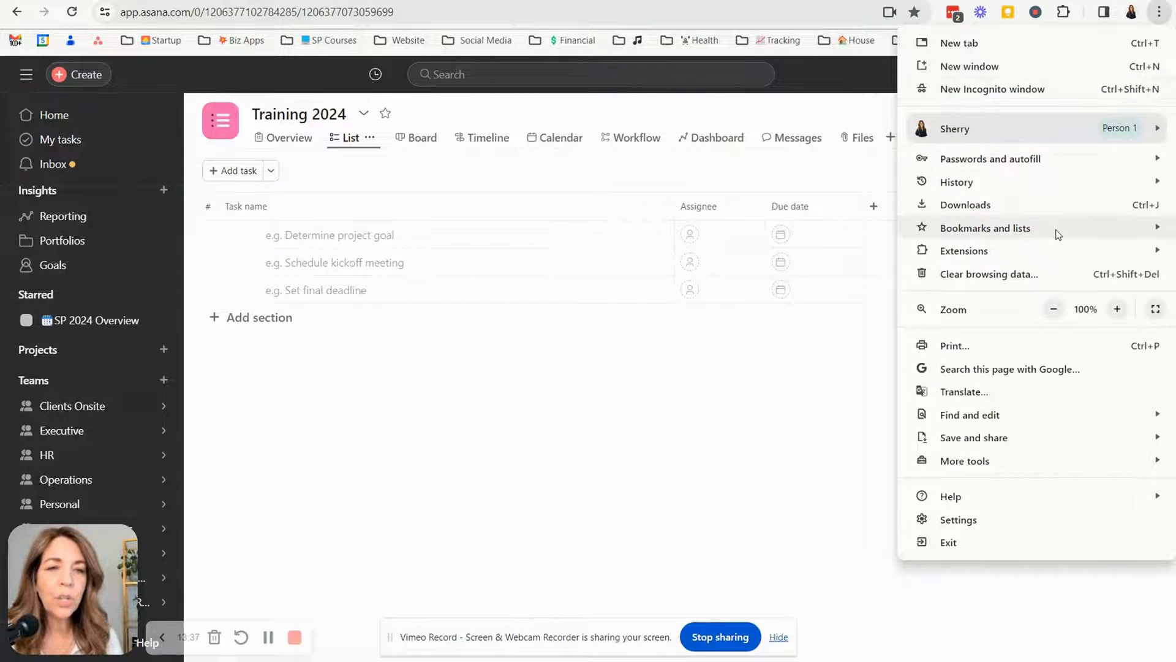
# Step: Open the Bookmark manager and collapse the Biz Apps, SP Courses and Canada Post folders
pyautogui.moveTo(1058, 234)
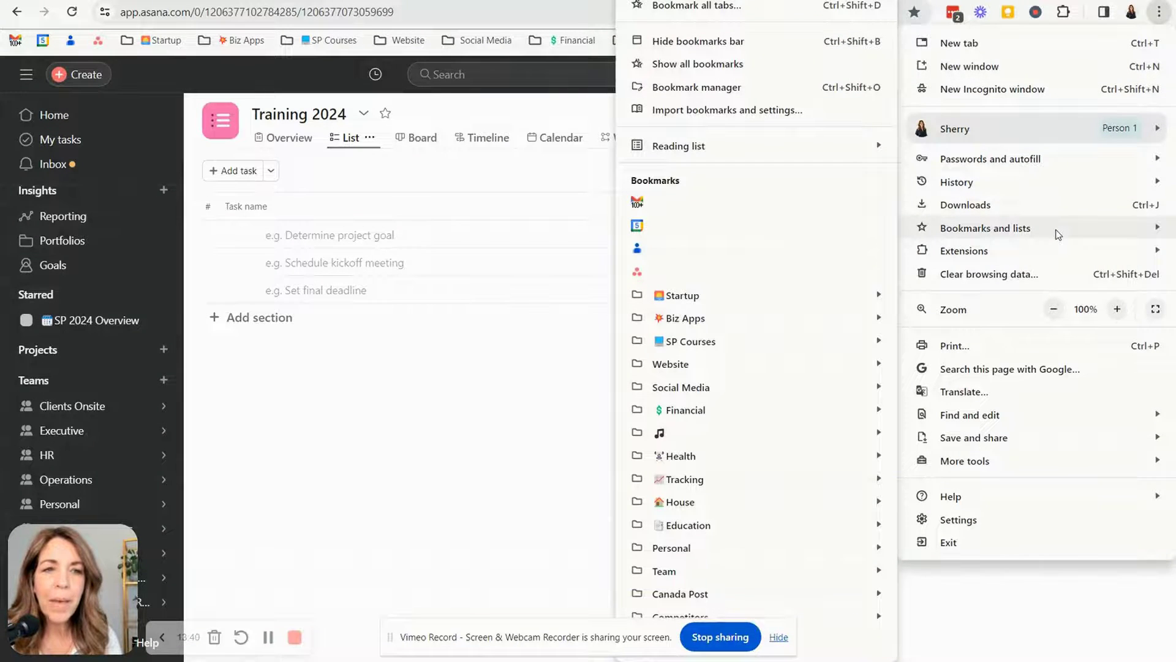
pyautogui.click(697, 87)
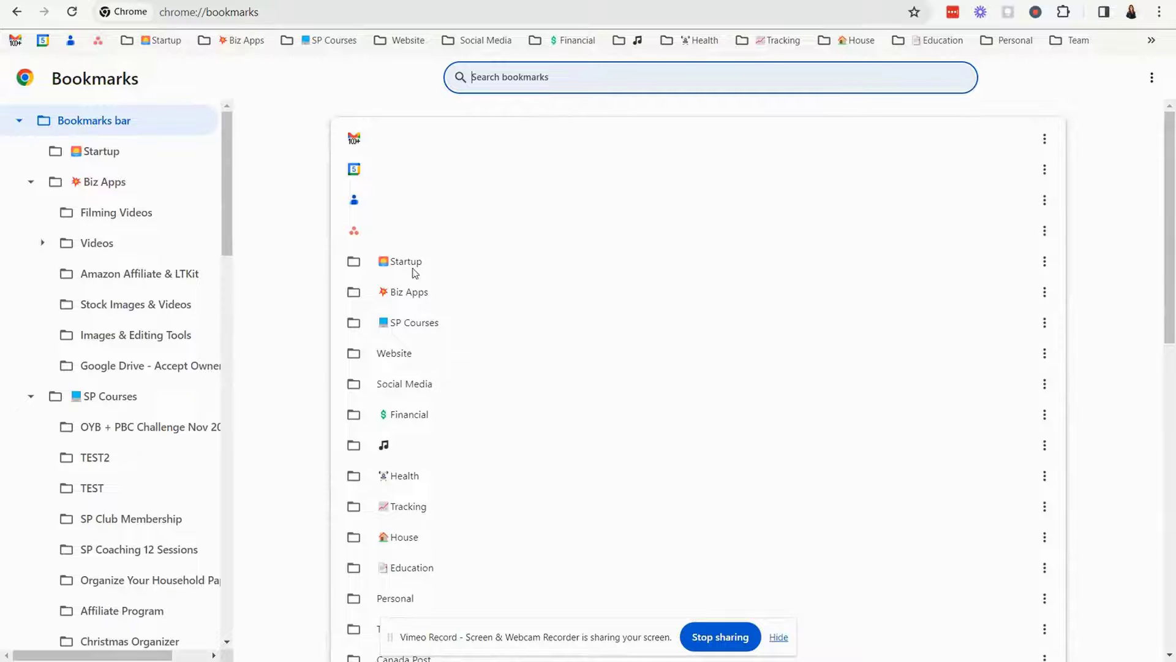
pyautogui.click(31, 182)
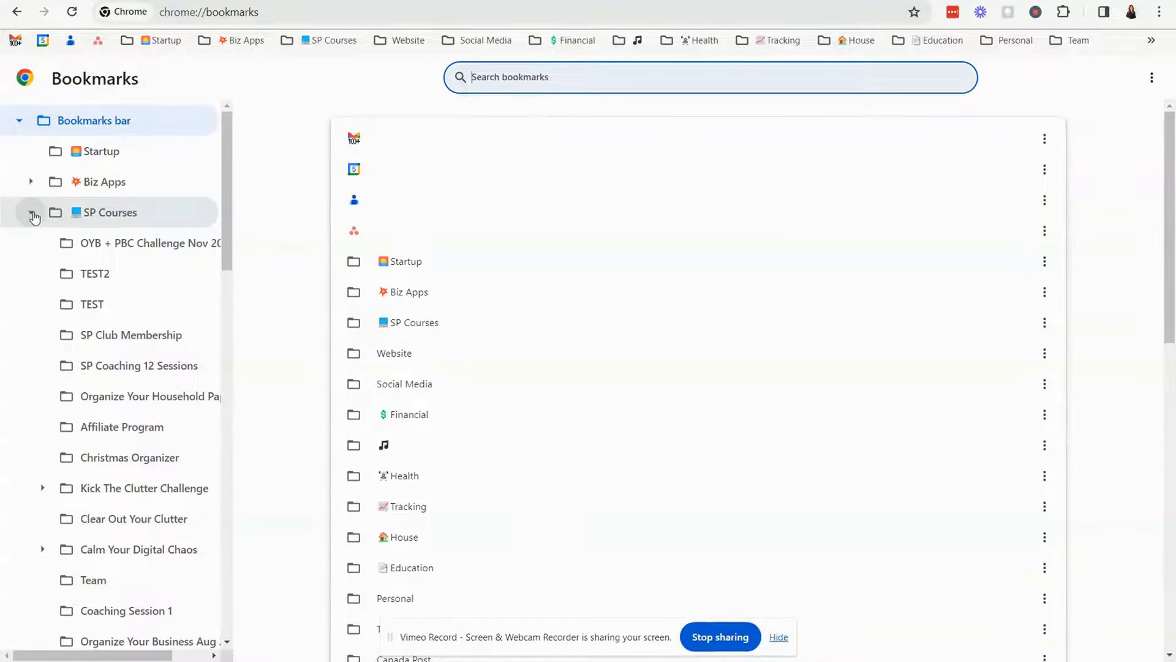
pyautogui.click(32, 212)
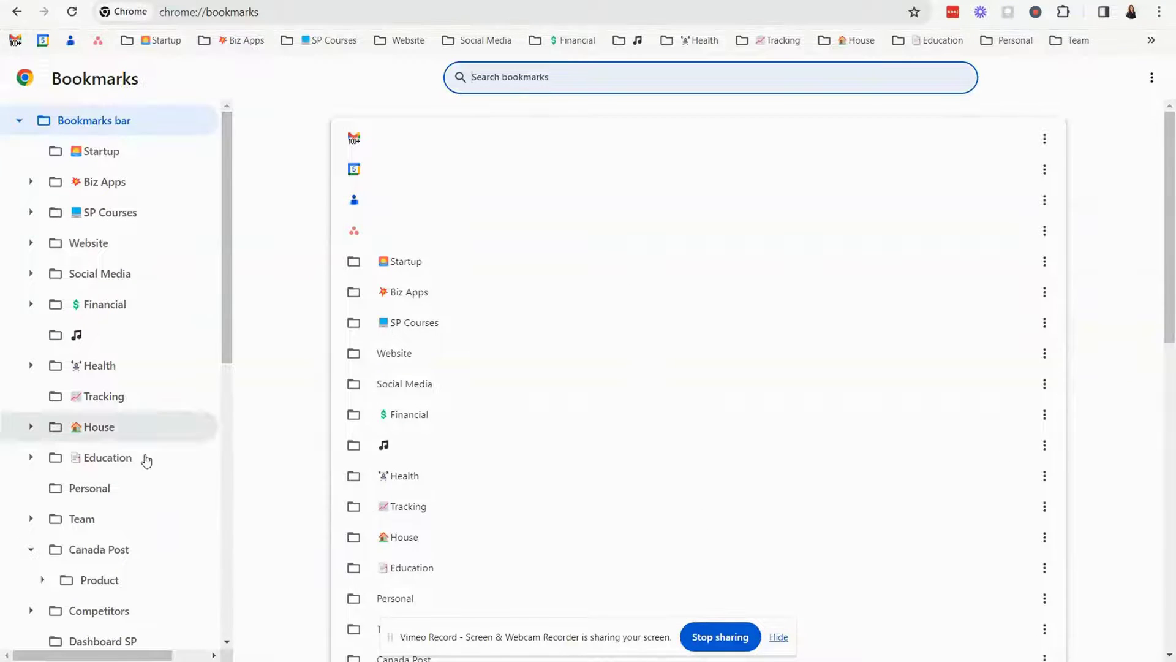
pyautogui.click(30, 548)
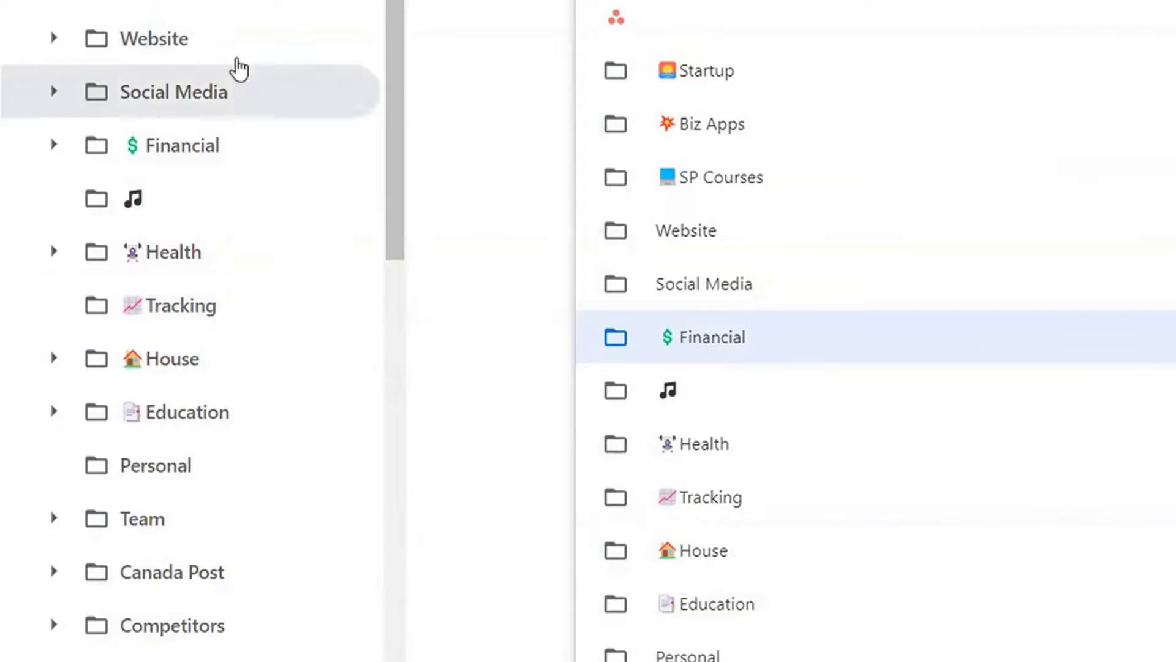
# Step: Expand the Financial folder and widen the folder tree panel
pyautogui.click(58, 150)
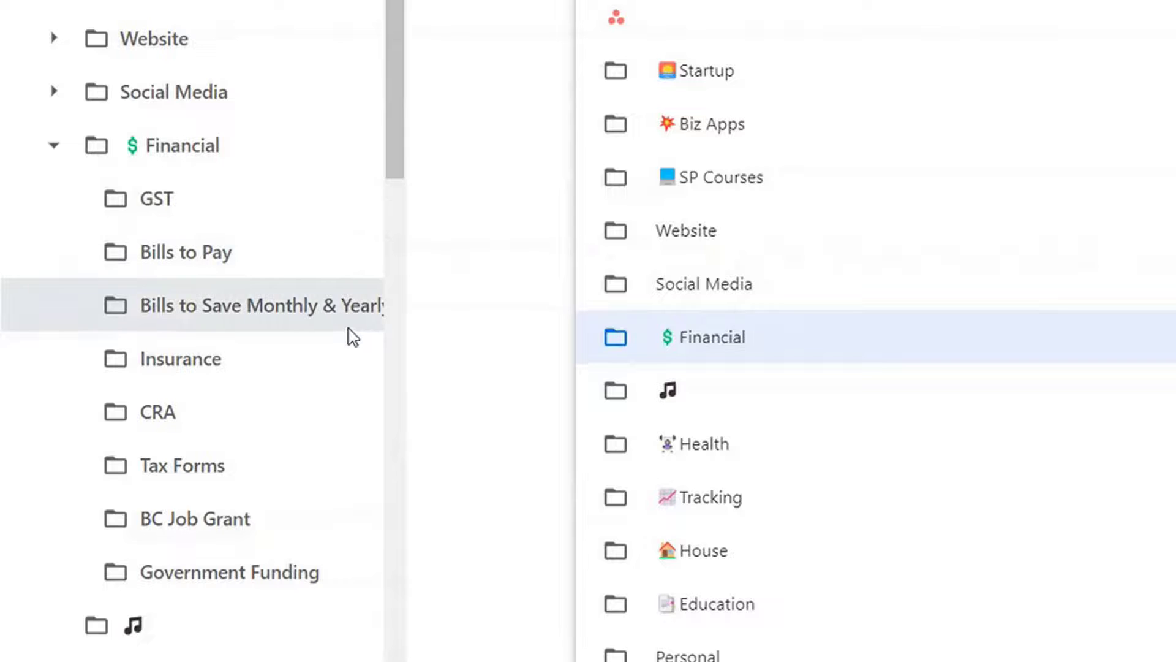
pyautogui.moveTo(408, 331); pyautogui.dragTo(475, 331)
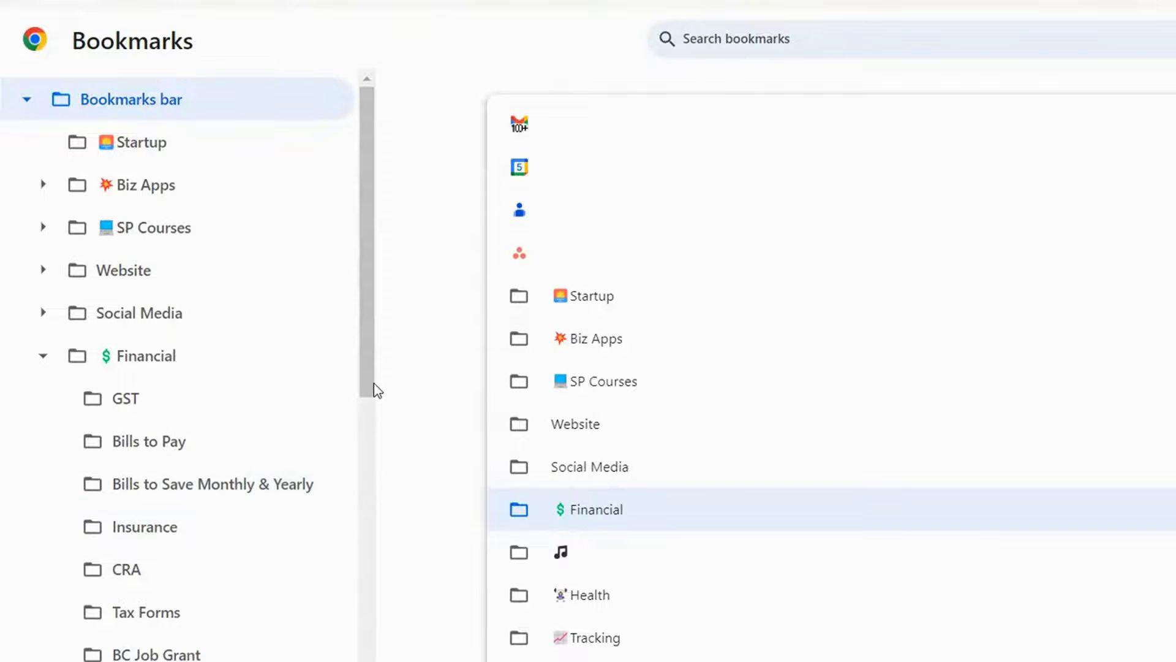
# Step: Scroll the tree to the top, then collapse and re-expand the Bookmarks bar folder
pyautogui.moveTo(376, 390); pyautogui.dragTo(370, 450)
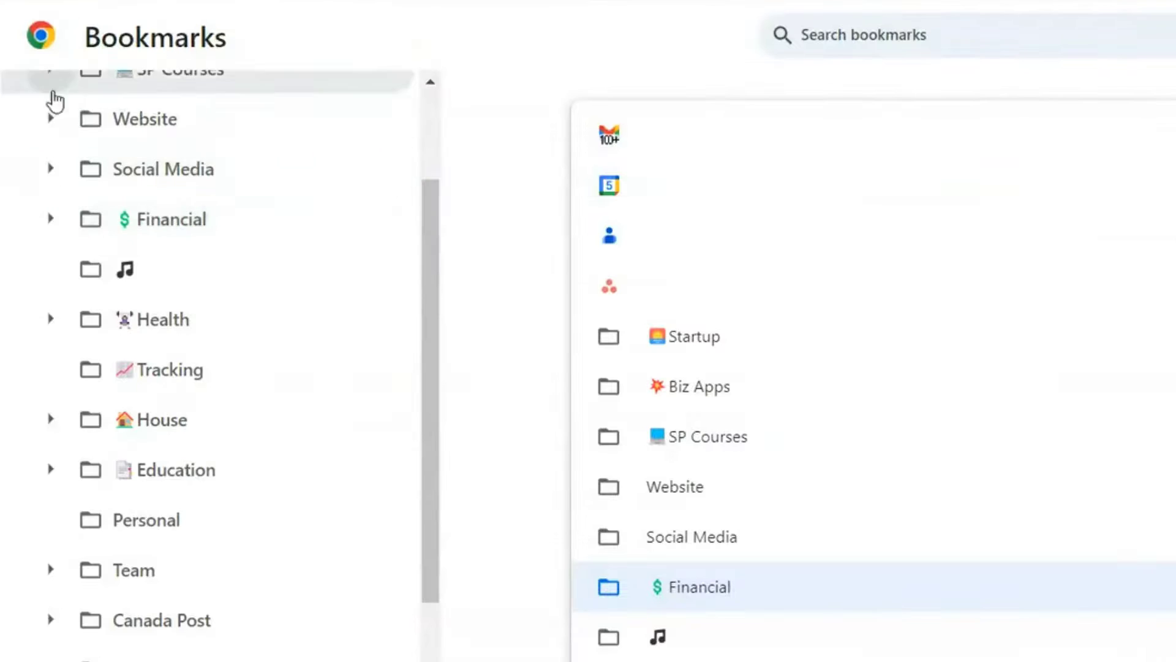
pyautogui.scroll(3, 92, 203)
pyautogui.click(34, 108)
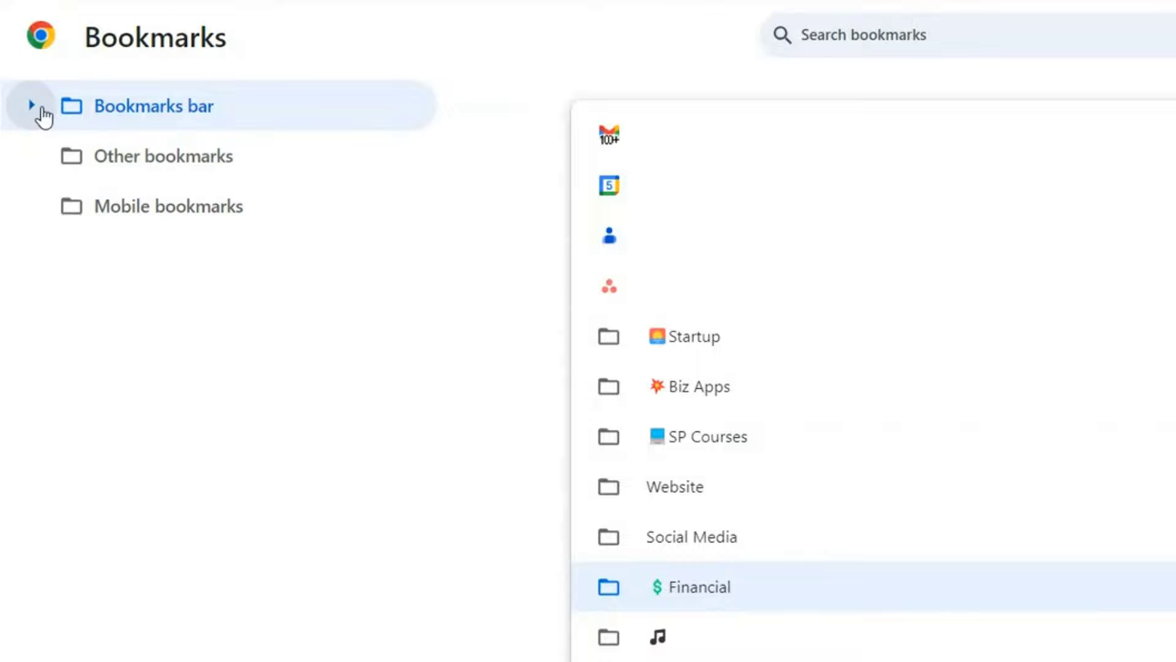
pyautogui.click(31, 107)
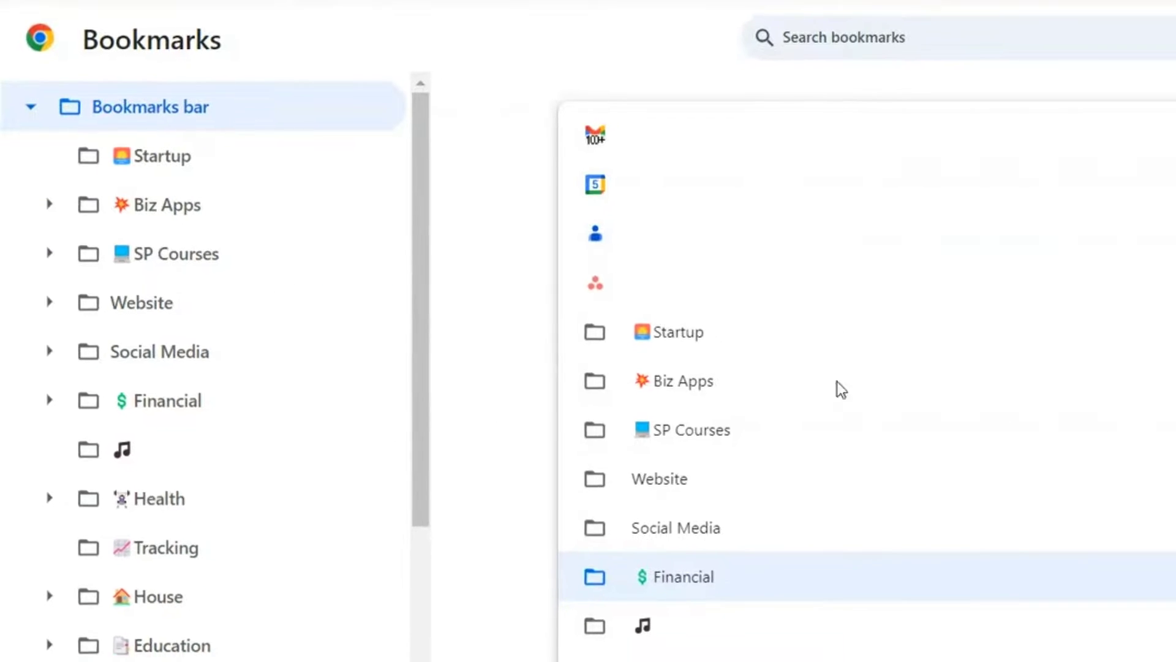